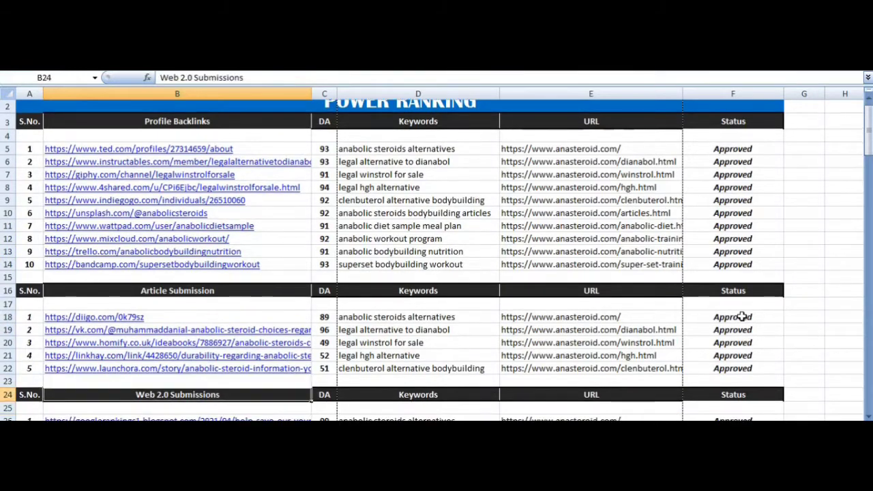
Step: Review the backlinks listed under Web 2.0 Submissions with their DA, keywords, URLs and status
key("Down")
key("Down")
key("Down")
key("Down")
key("Down")
key("Down")
key("Down")
key("Down")
key("Down")
key("Down")
key("Down")
key("Down")
key("Down")
key("Down")
key("Down")
key("Down")
key("Down")
key("Up")
key("Up")
key("Up")
key("Up")
key("Up")
key("Up")
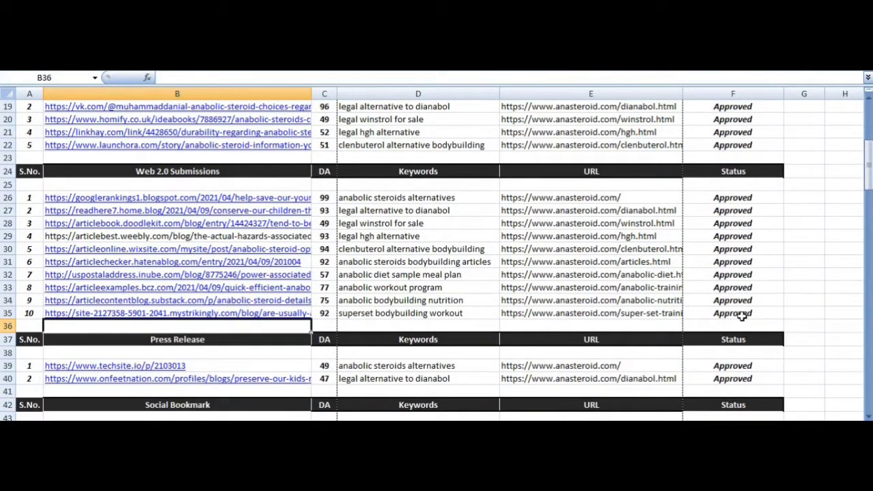
Step: Check the entries in the Press Release section of the backlink report
key("Down")
key("Down")
key("Down")
key("Down")
key("Down")
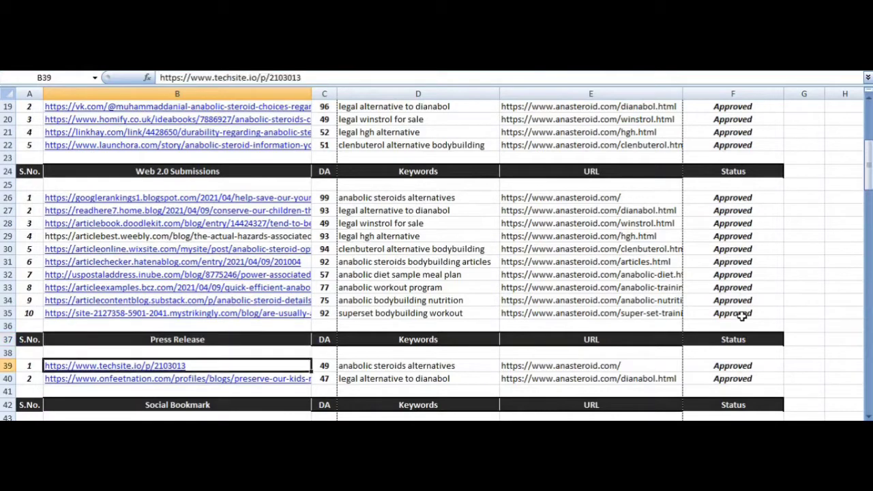
key("Down")
key("Down")
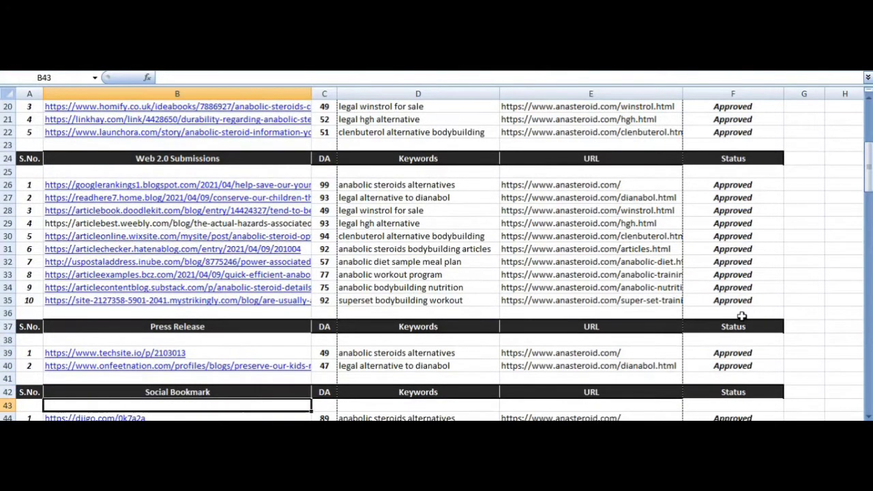
Step: Examine the first entries of the Social Bookmark section, down to the flipboard.com link
key("Up")
key("Down")
key("Down")
key("Down")
key("Down")
key("Down")
key("Down")
key("Down")
key("Down")
key("Down")
key("Down")
key("Down")
key("Down")
key("Down")
key("Down")
key("Down")
key("Down")
key("Down")
key("Down")
key("Down")
key("Down")
key("Down")
key("Down")
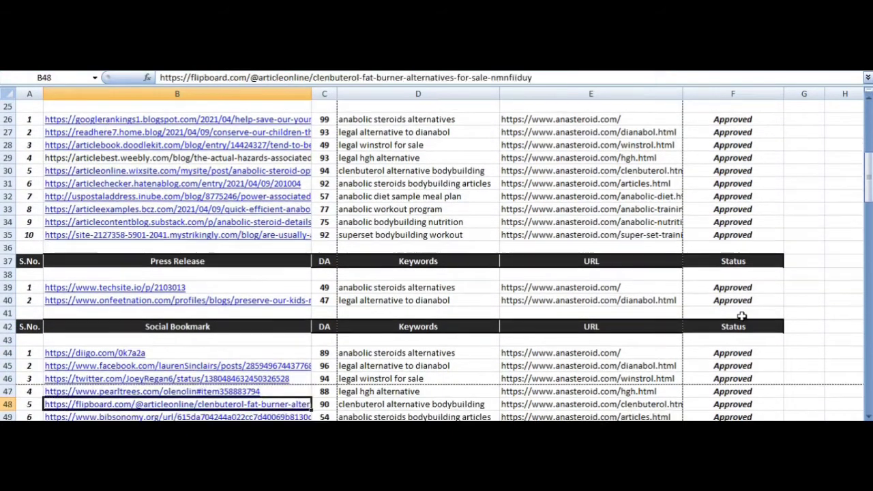
Step: Look through the remaining Social Bookmark entries and on through the directory, Audio Submission and Video Submission links
key("Down")
key("Down")
key("Up")
key("Down")
key("Down")
key("Down")
key("Down")
key("Down")
key("Down")
key("Down")
key("Down")
key("Down")
key("Down")
key("Down")
key("Down")
key("Down")
key("Down")
key("Up")
key("Down")
key("Down")
key("Down")
key("Down")
key("Down")
key("Down")
key("Down")
scroll(743, 315, "down", 2)
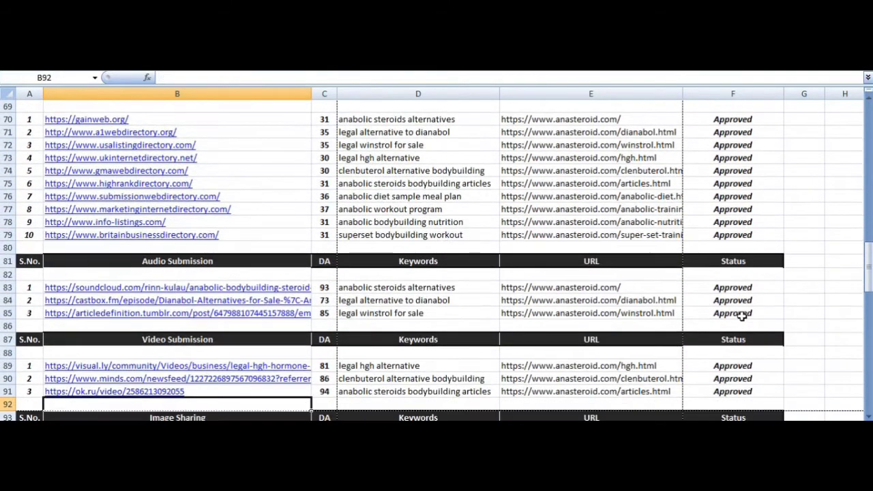
Step: Review the Image Sharing and EDU Backlinks sections with their DA values, keywords and target URLs
key("Down")
key("Down")
key("Down")
key("Down")
key("Down")
key("Down")
key("Down")
key("Down")
key("Down")
key("Down")
key("Down")
key("Down")
key("Down")
key("Down")
key("Down")
key("Down")
key("Down")
key("Down")
key("Down")
key("Down")
key("Down")
key("Down")
key("Down")
key("Down")
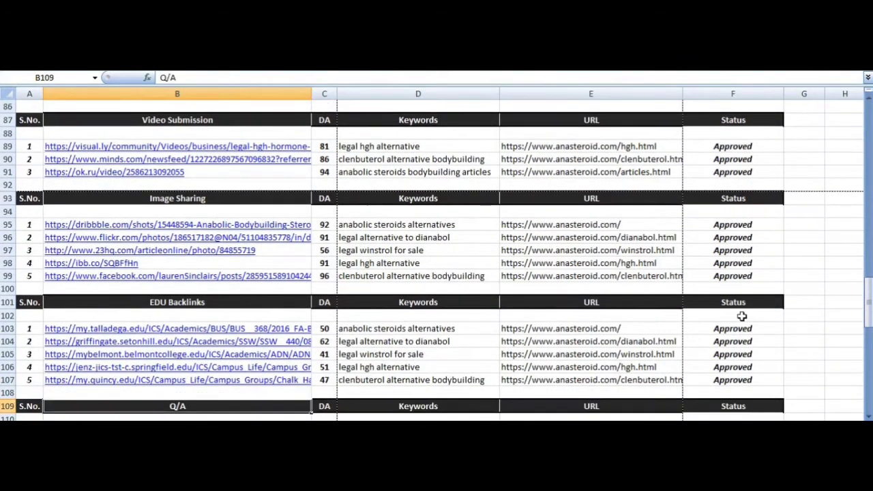
Step: Examine the Q/A and Niche related blogspot entries of the backlink report
key("Down")
key("Down")
key("Down")
key("Down")
key("Down")
key("Down")
key("Down")
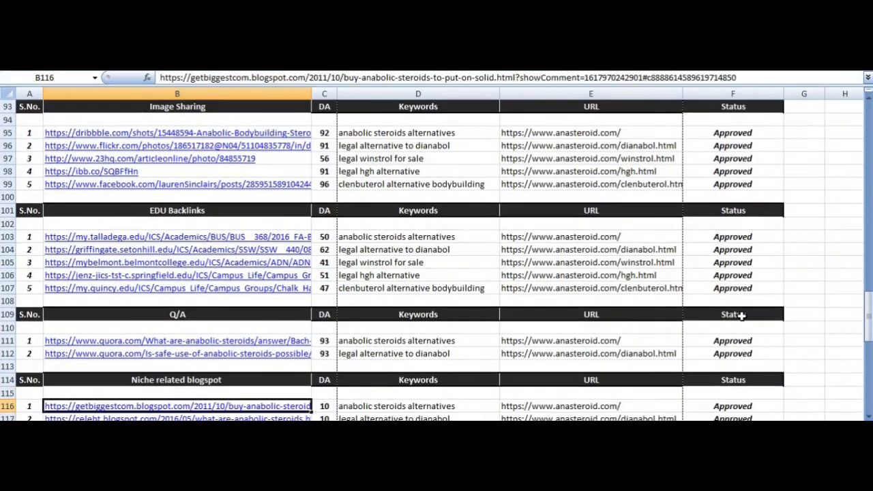
key("Down")
key("Down")
key("Down")
key("Down")
key("Down")
key("Down")
key("Down")
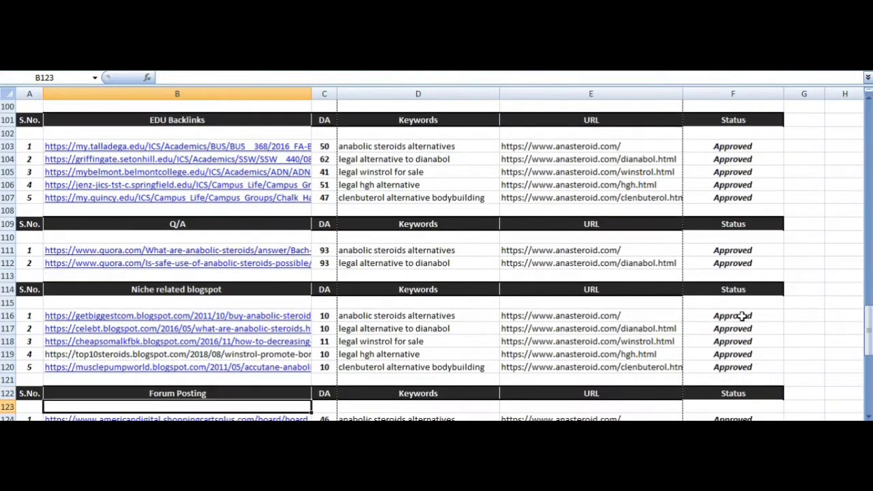
Step: Read through the Forum Posting section to the yellow rows at the end of the report
key("Down")
key("Down")
key("Down")
key("Down")
key("Down")
key("Down")
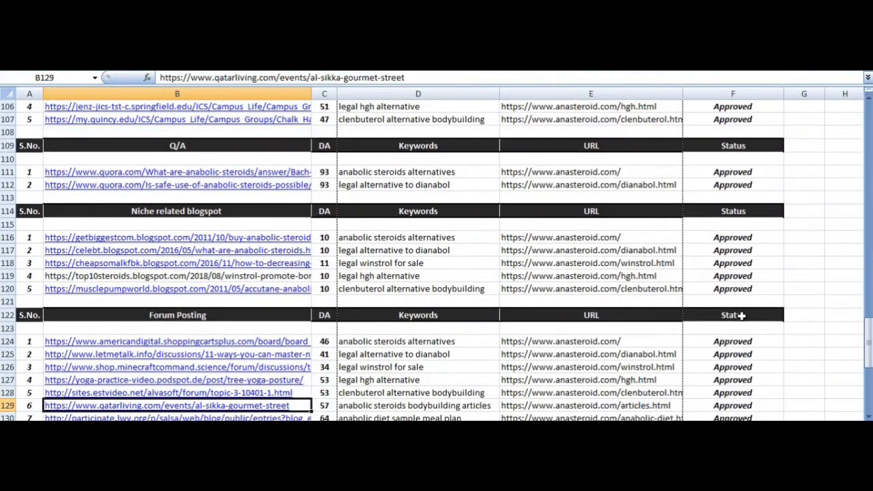
key("Down")
key("Down")
key("Down")
key("Down")
key("Down")
key("Down")
key("Down")
key("Down")
key("Down")
key("Down")
key("Down")
key("Down")
key("Down")
key("Down")
key("Down")
key("Down")
key("Down")
key("Down")
key("Down")
key("Down")
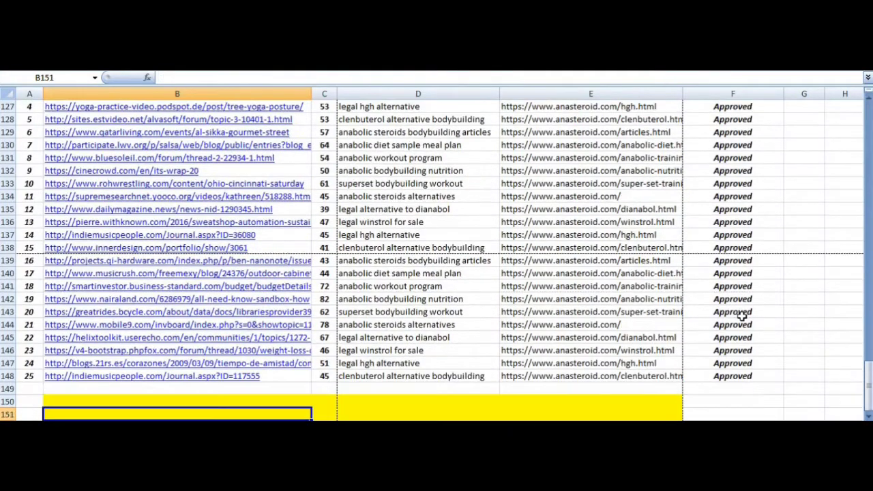
Step: Go back up through all sections of the backlink report to the POWER RANKING title
key("Up")
key("Up")
key("Up")
key("Up")
key("Up")
key("Up")
key("Up")
key("Up")
key("Up")
key("Up")
key("Up")
key("Up")
key("Up")
key("Up")
key("Up")
key("Up")
key("Up")
key("Up")
key("Up")
key("Up")
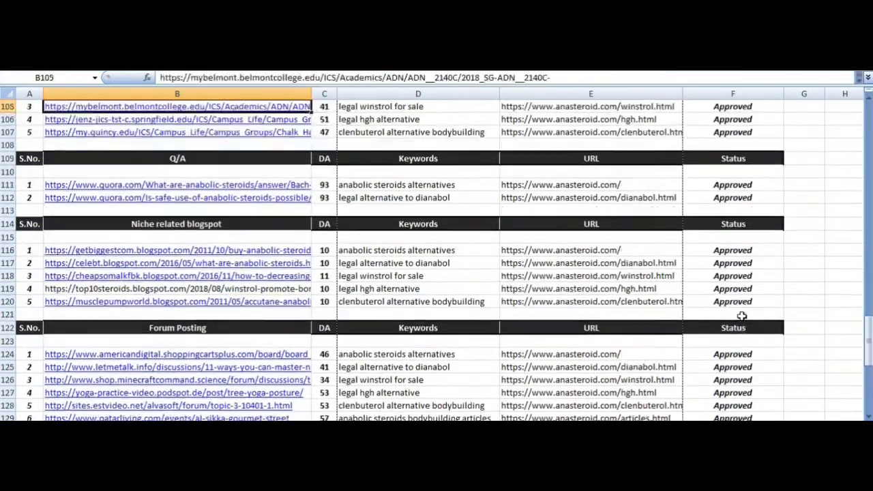
key("Up")
key("Up")
key("Up")
key("Up")
key("Up")
key("Up")
key("Up")
key("Up")
key("Up")
key("Up")
key("Up")
key("Up")
key("Up")
key("Up")
key("Up")
key("Up")
key("Up")
key("Up")
key("Up")
key("Up")
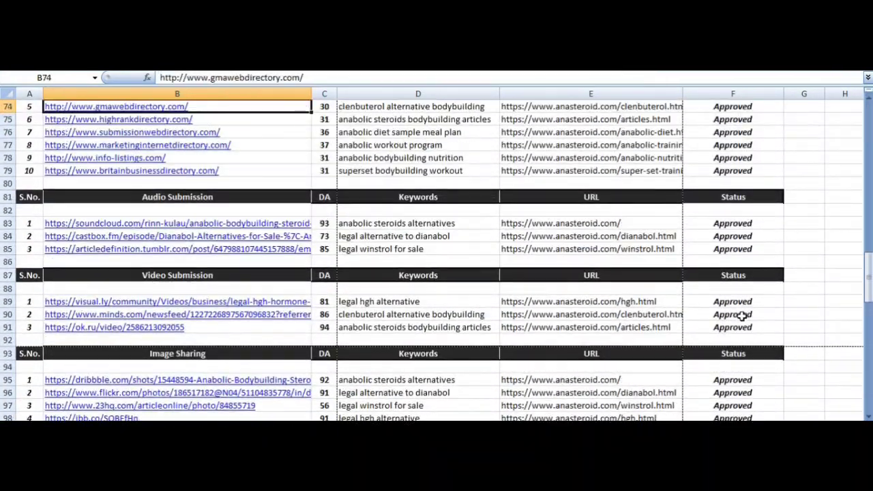
key("Up")
key("Up")
key("Up")
key("Up")
key("Up")
key("Up")
key("Up")
key("Up")
key("Up")
key("Up")
key("Up")
key("Up")
key("Up")
key("Up")
key("Up")
key("Up")
key("Up")
key("Up")
key("Up")
key("Up")
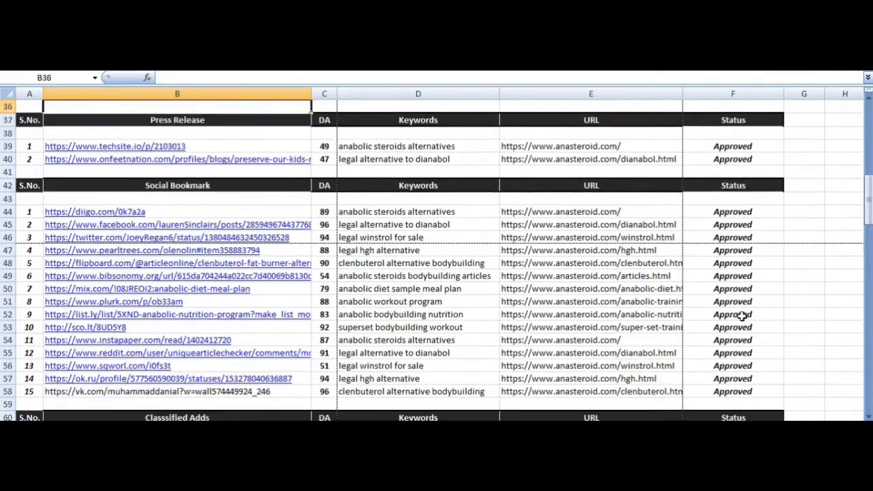
key("Up")
key("Up")
key("Up")
key("Up")
key("Up")
key("Up")
key("Up")
key("Up")
key("Up")
key("Up")
key("Up")
key("Up")
key("Up")
key("Up")
key("Up")
key("Up")
key("Up")
key("Up")
key("Up")
key("Up")
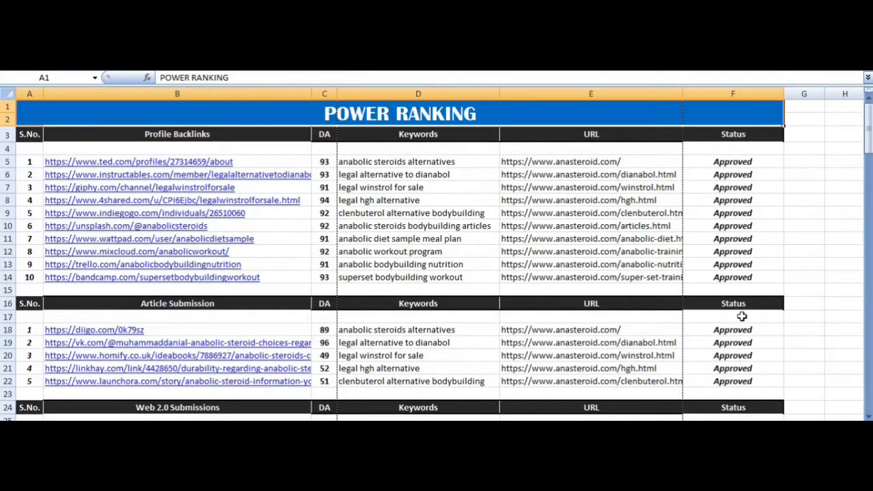
Step: Go over the DA and keyword of the first Profile Backlinks entry and copy its ted.com profile URL
key("Down")
key("Down")
key("Down")
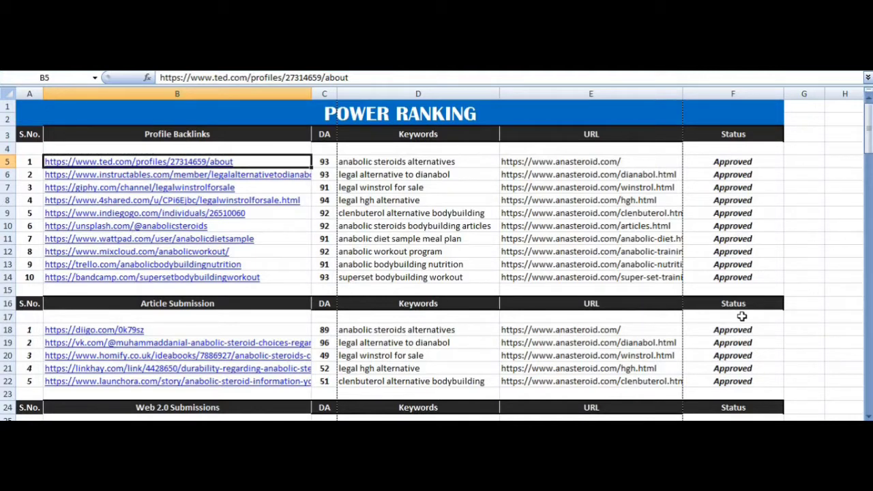
key("Left")
key("Right")
key("Right")
key("Right")
key("Left")
key("Right")
key("Left")
key("Left")
key("Right")
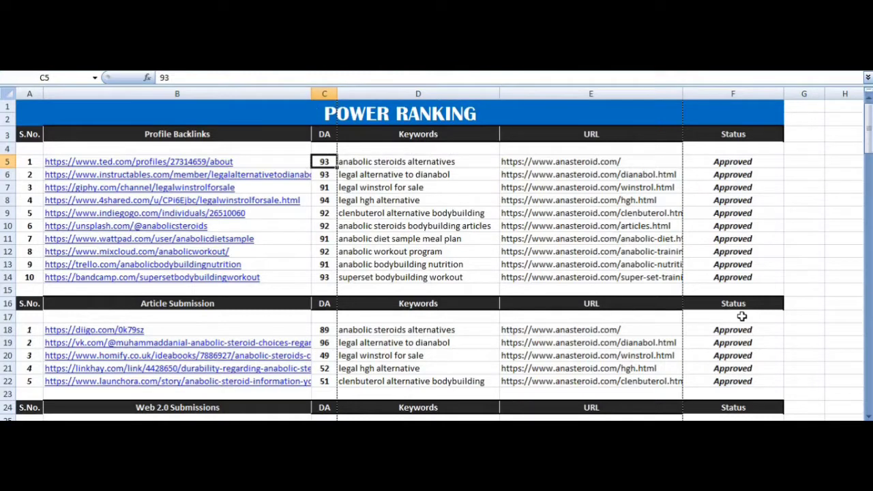
key("Left")
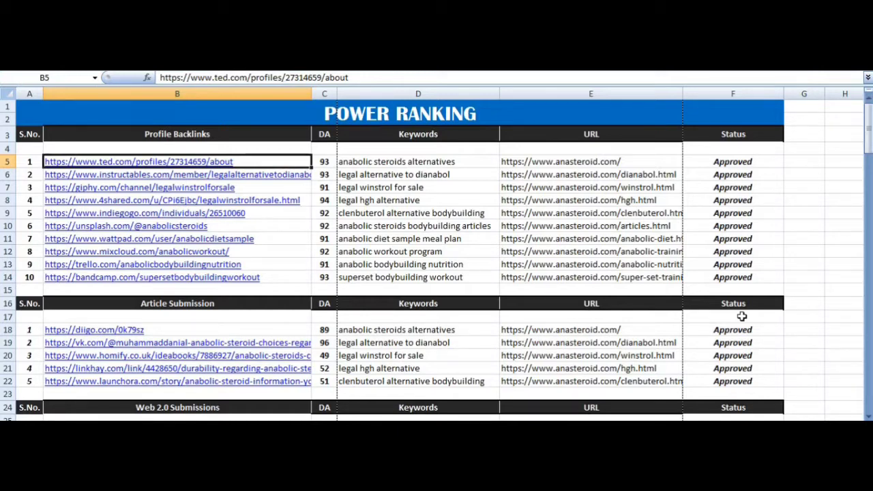
key("ctrl+c")
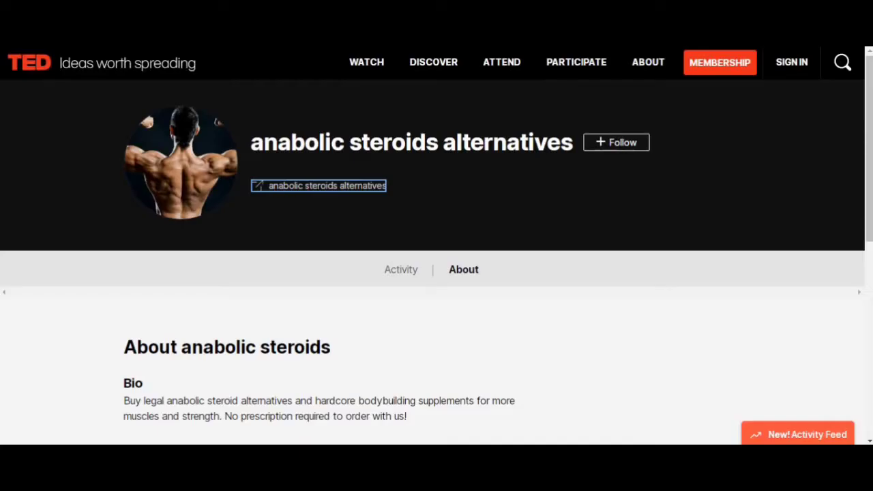
Step: Look over the TED profile page for anabolic steroids alternatives, including its website link and bio
scroll(357, 140, "down", 1)
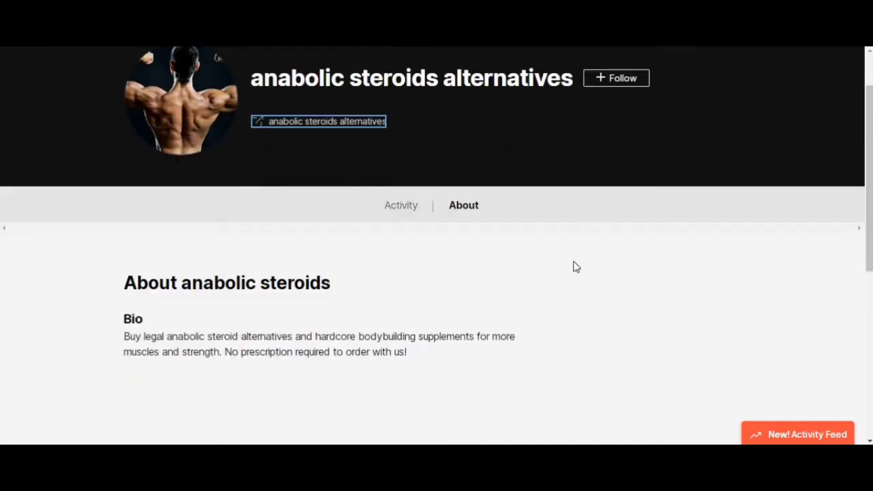
scroll(603, 238, "down", 3)
scroll(602, 238, "up", 4)
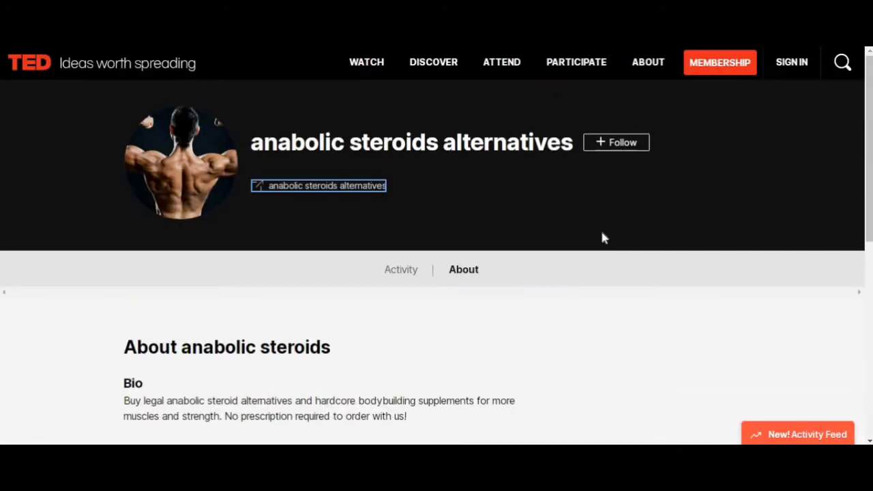
scroll(601, 241, "down", 1)
scroll(601, 242, "up", 1)
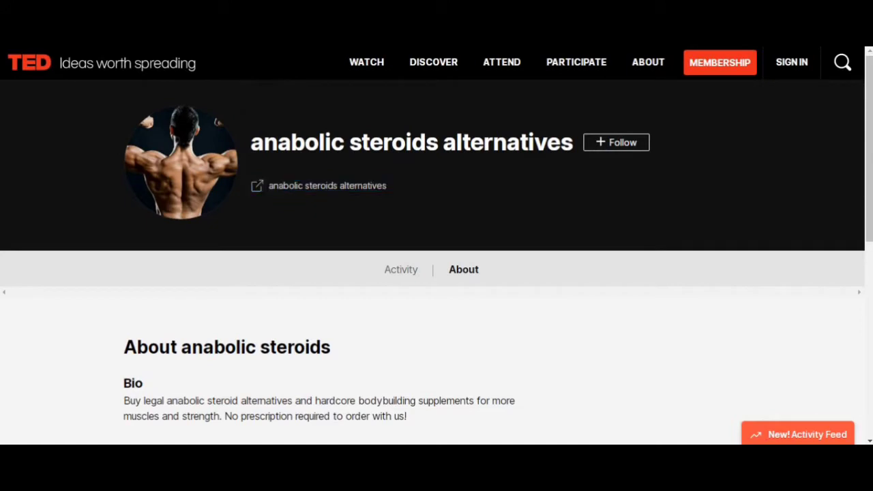
Step: Open Notepad, paste the copied TED profile URL into it and select the whole text
key("super+r")
key("Return")
key("ctrl+v")
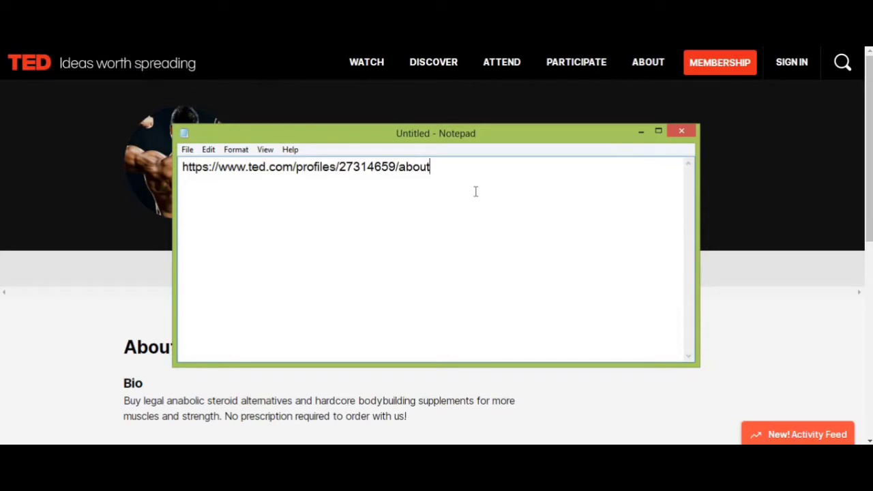
key("ctrl+a")
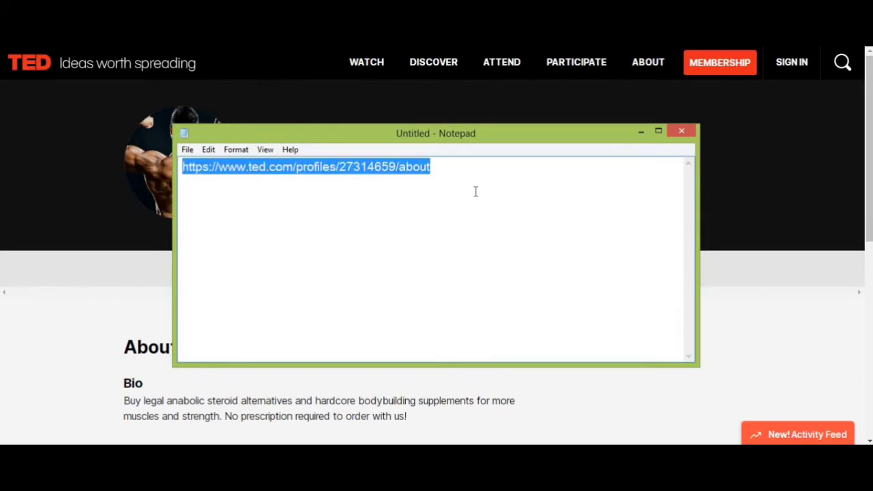
Step: Search Google for "da pa checker" in a new browser tab and open the Website SEO Checker result
left_click(216, 122)
key("ctrl+t")
type("da pa checker")
key("Return")
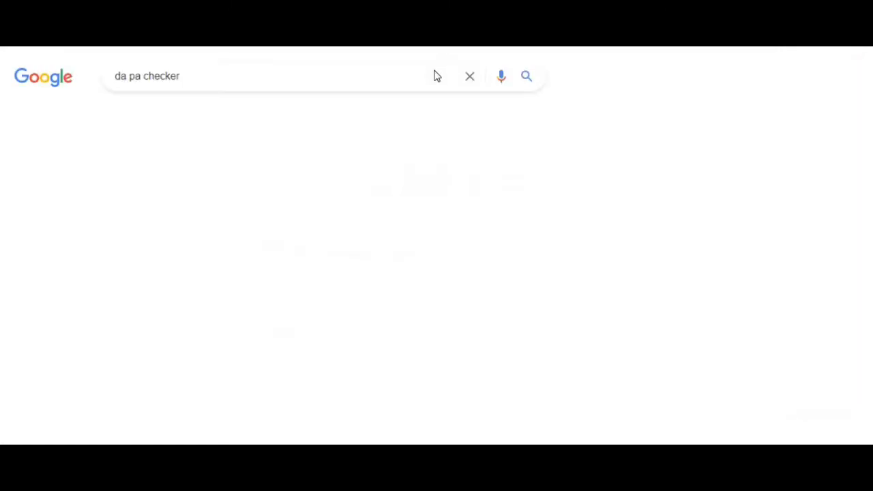
left_click(208, 181)
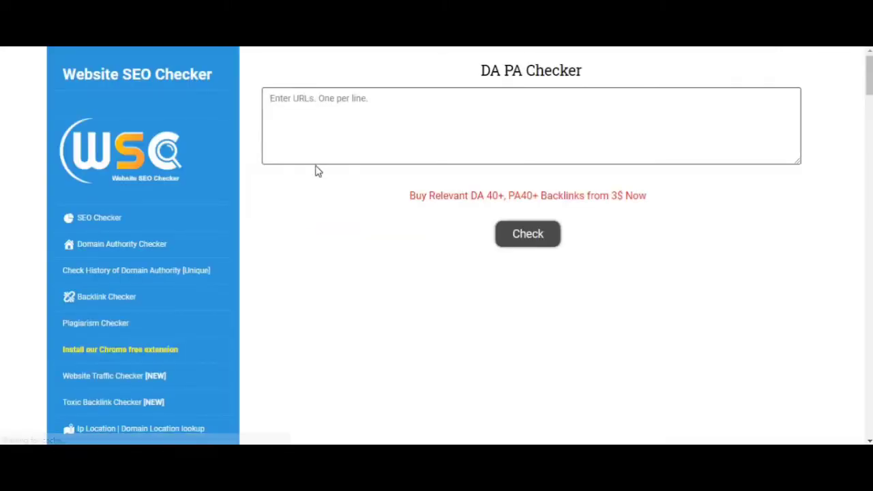
left_click(339, 106)
key("ctrl+v")
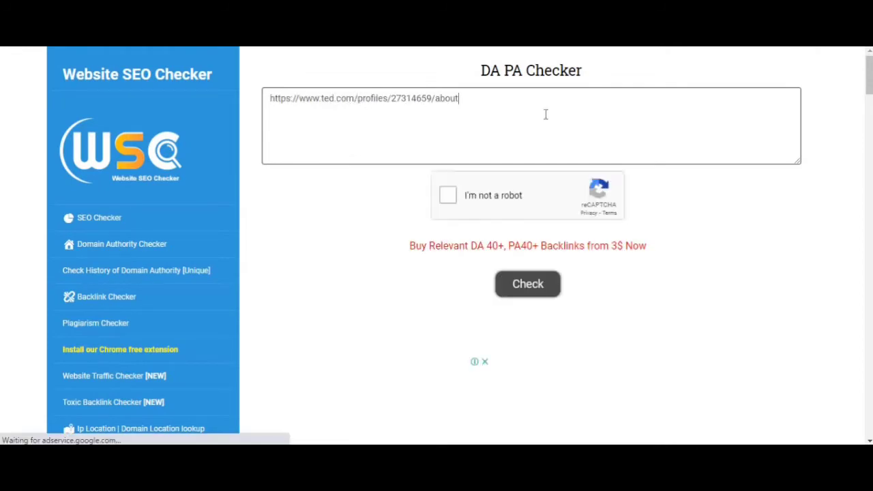
left_click_drag(354, 99, 603, 119)
key("BackSpace")
left_click(450, 196)
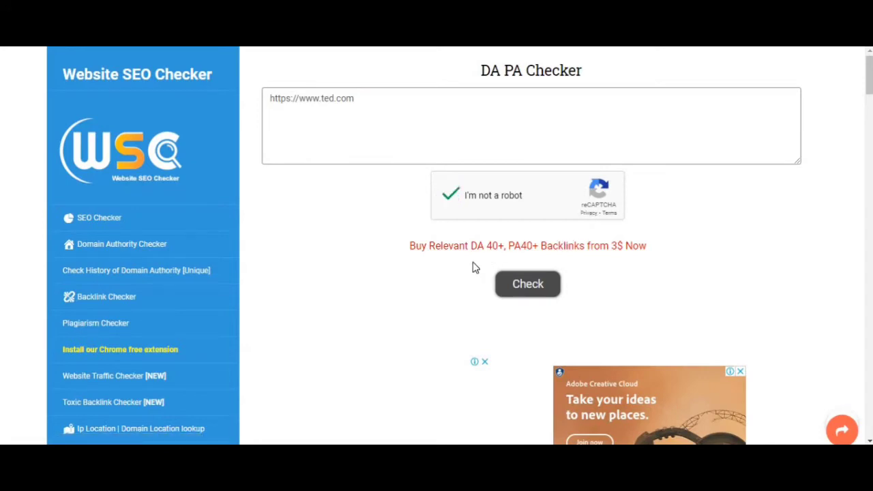
left_click(516, 293)
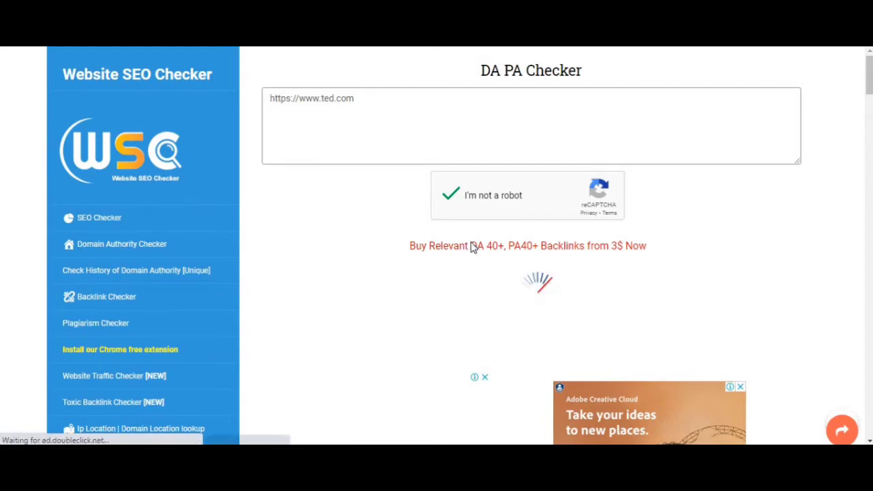
scroll(491, 203, "down", 2)
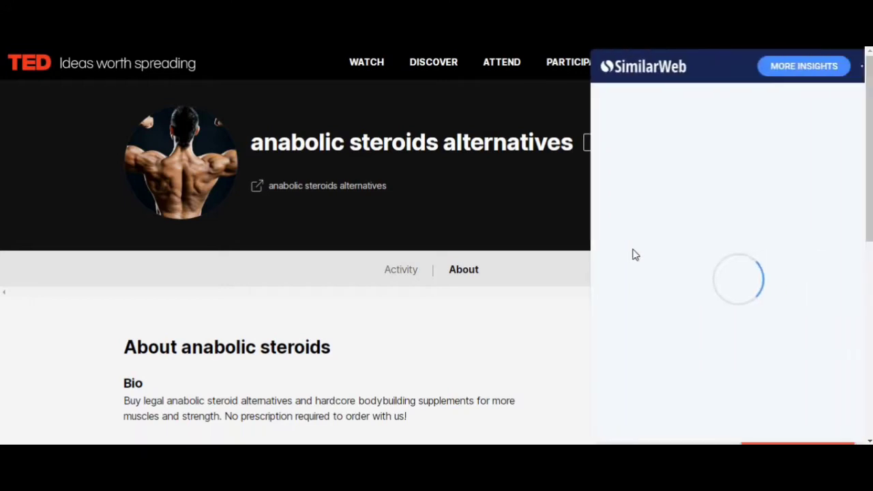
Step: Examine the SimilarWeb traffic statistics for TED, close them and look over the profile's About section
scroll(770, 247, "down", 5)
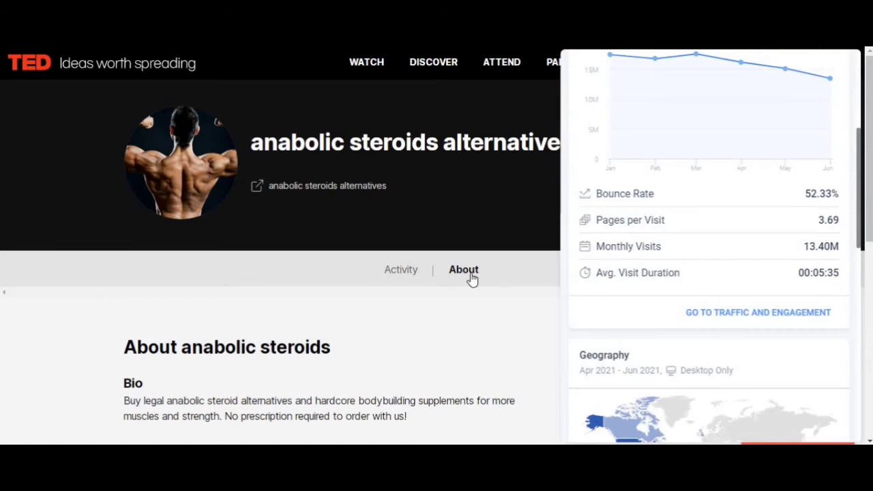
left_click(473, 183)
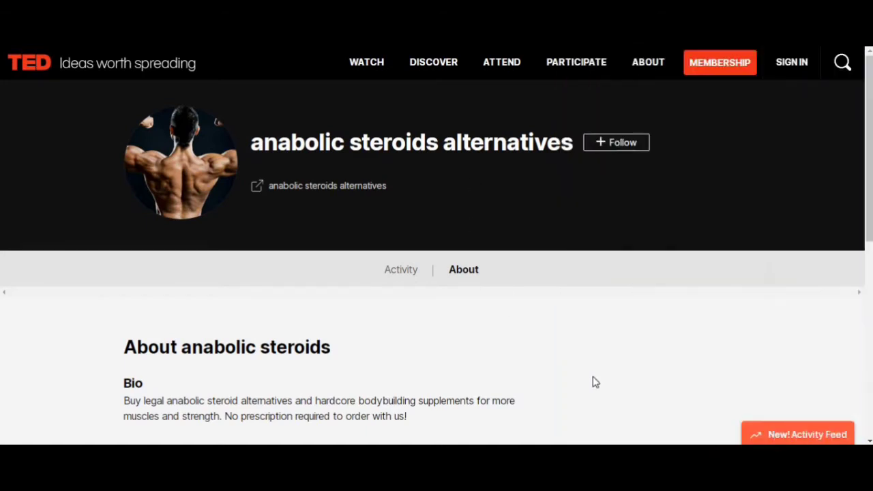
scroll(536, 286, "down", 2)
scroll(536, 287, "up", 2)
scroll(535, 209, "down", 3)
scroll(534, 209, "up", 3)
left_click(464, 269)
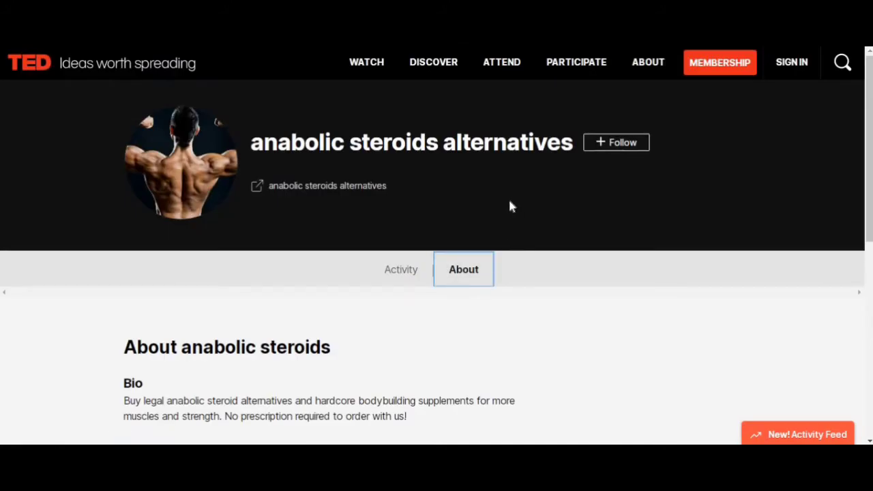
Step: Sign in to TED with a Google account and continue to the site
left_click(781, 70)
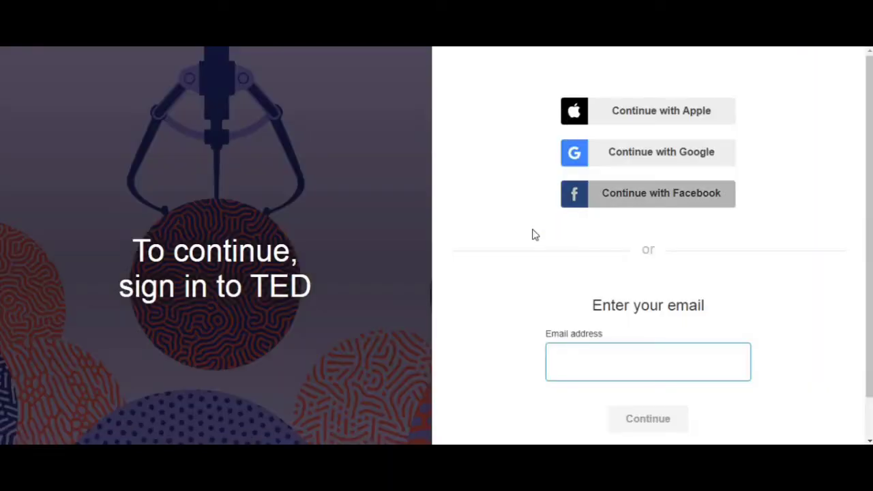
scroll(534, 234, "down", 1)
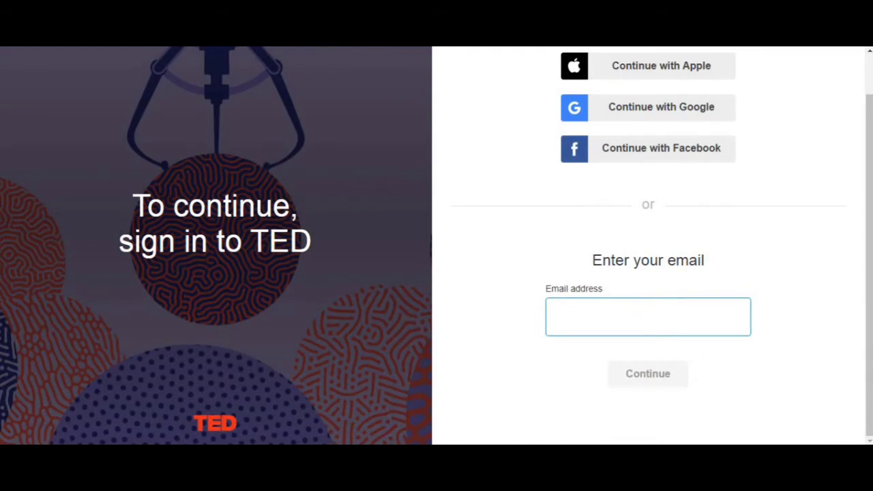
scroll(551, 257, "up", 1)
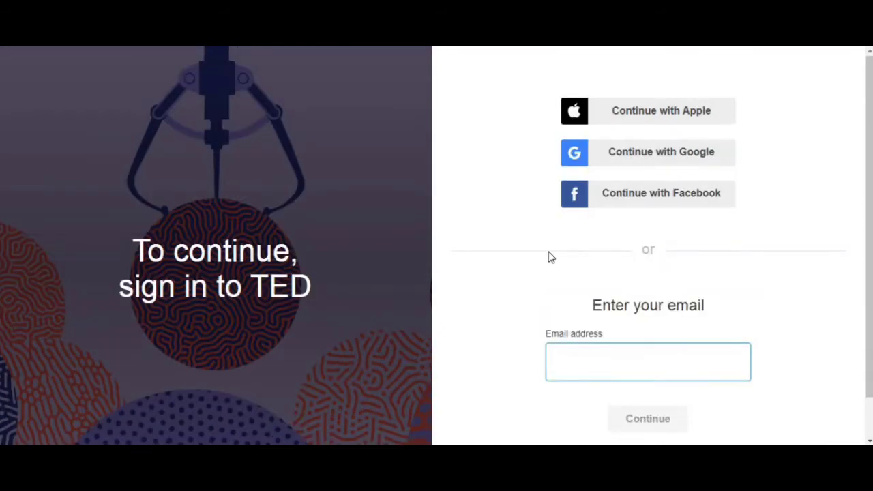
scroll(551, 257, "down", 1)
left_click(684, 114)
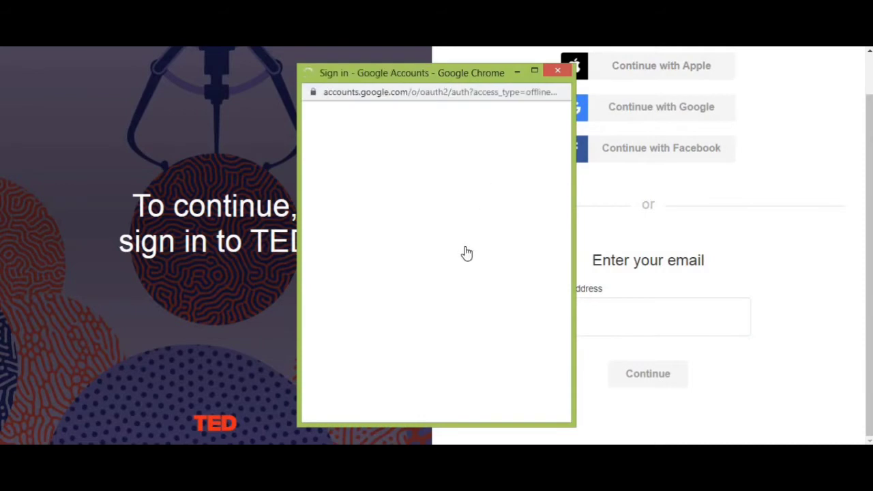
left_click(440, 256)
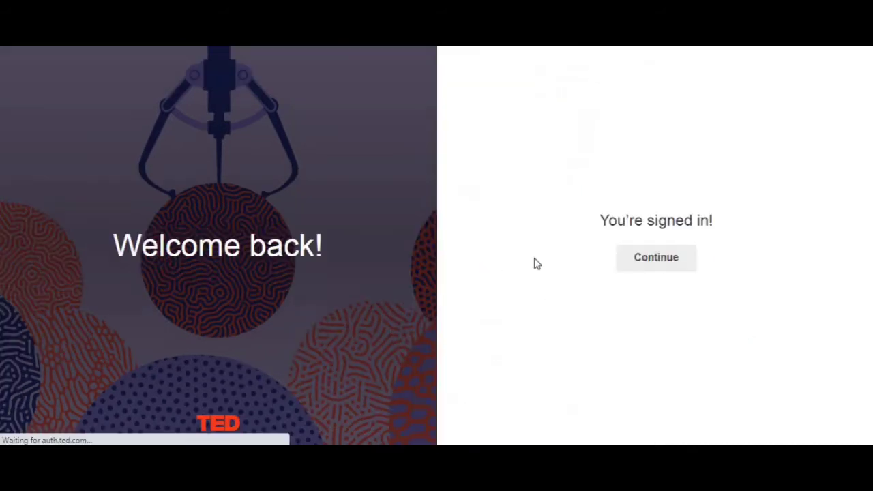
left_click(655, 257)
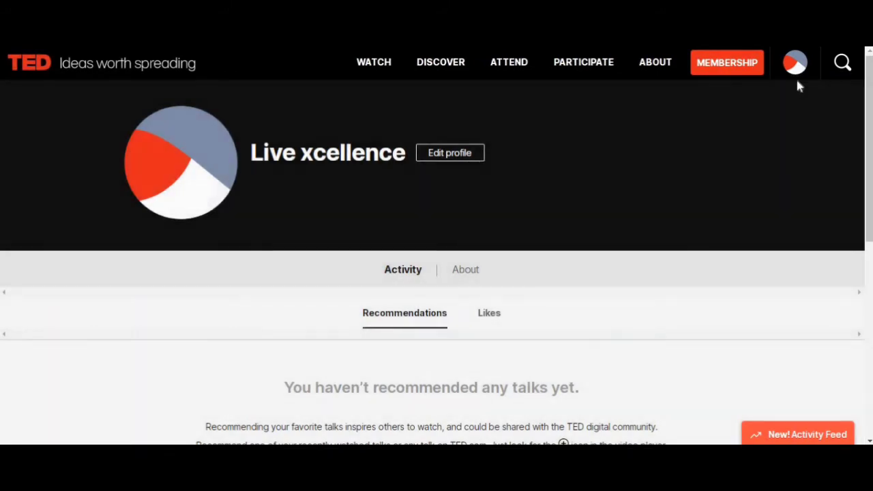
Step: Open the signed-in account's TED profile and start editing it
mouse_move(795, 65)
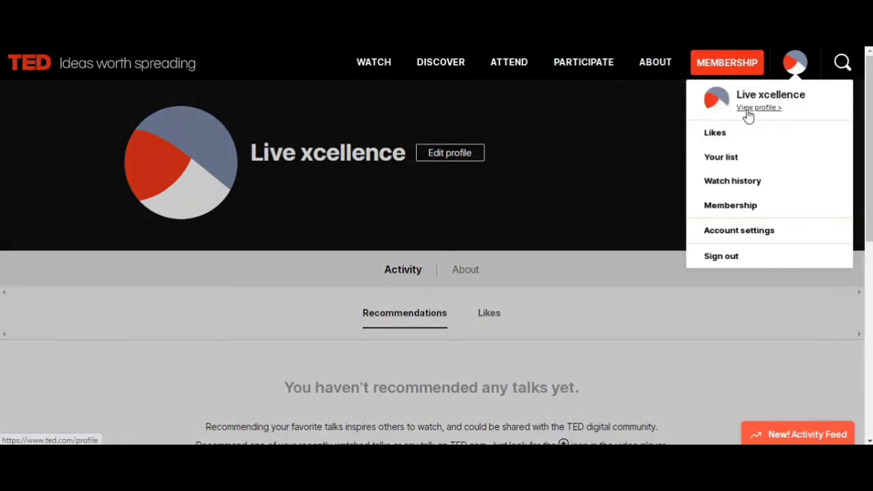
left_click(748, 116)
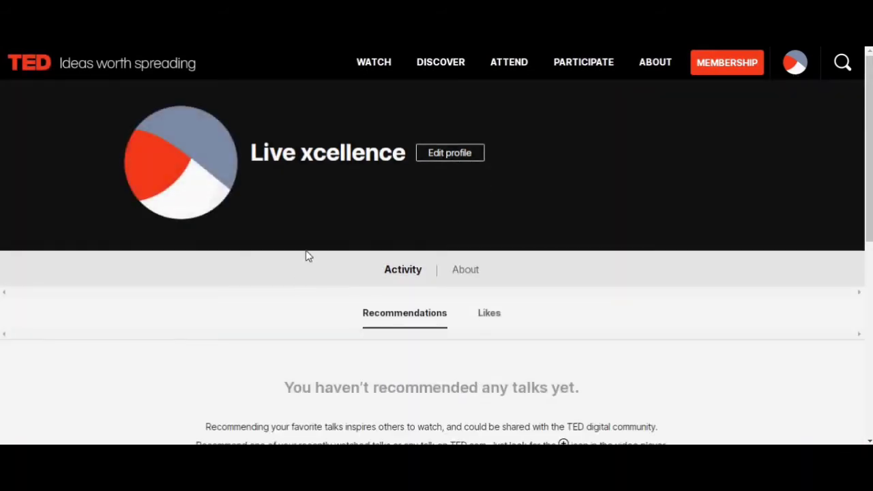
scroll(324, 235, "down", 3)
scroll(409, 226, "up", 3)
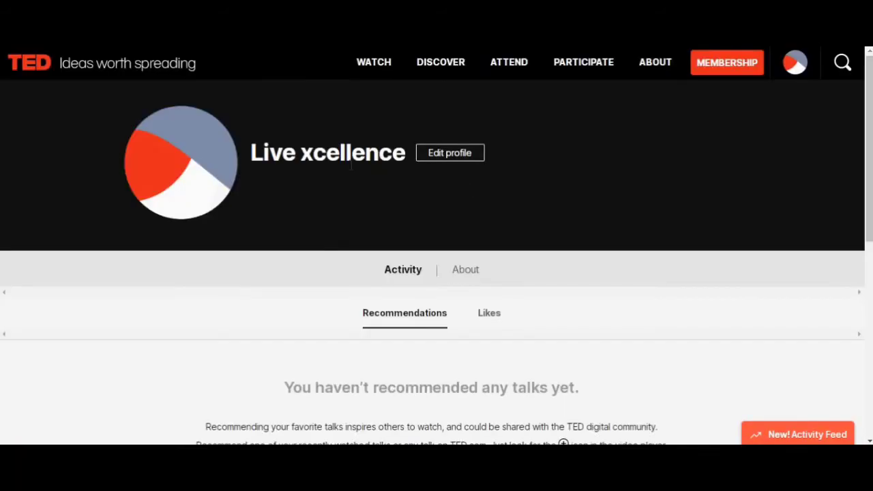
left_click(450, 155)
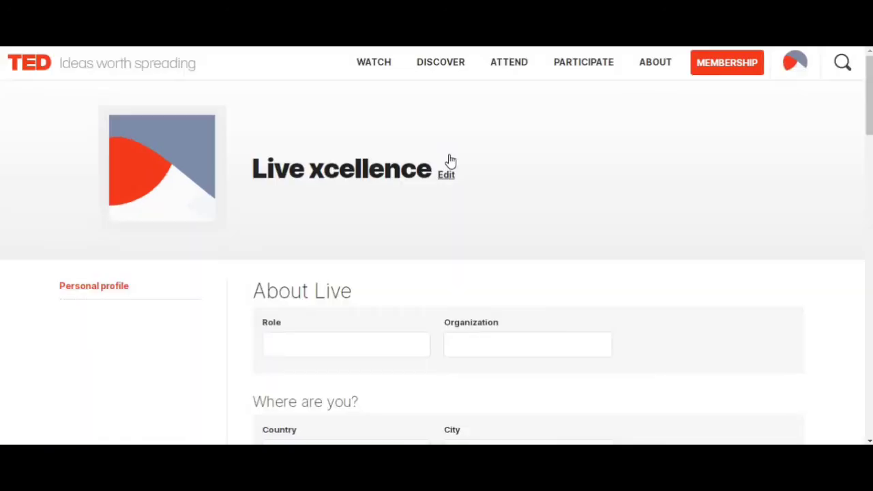
Step: Look through the personal profile form, from role and location down to the link URLs, labels and bio
scroll(448, 162, "down", 3)
scroll(461, 214, "up", 2)
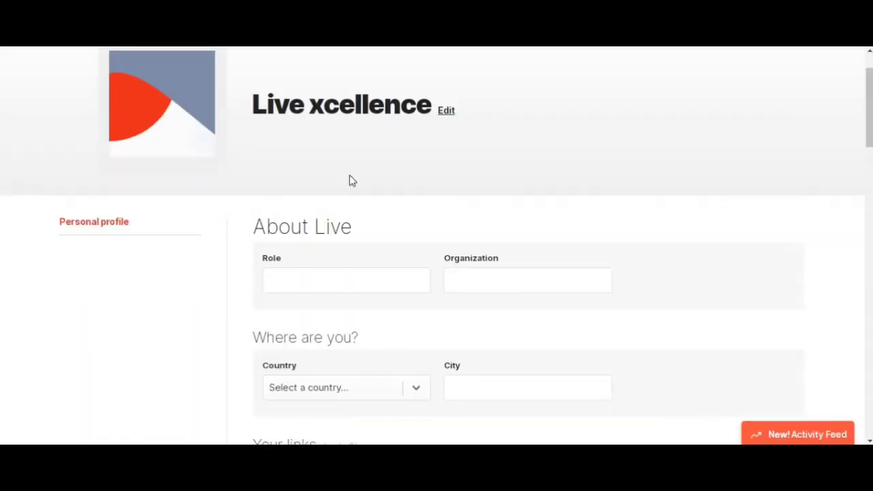
scroll(498, 263, "down", 3)
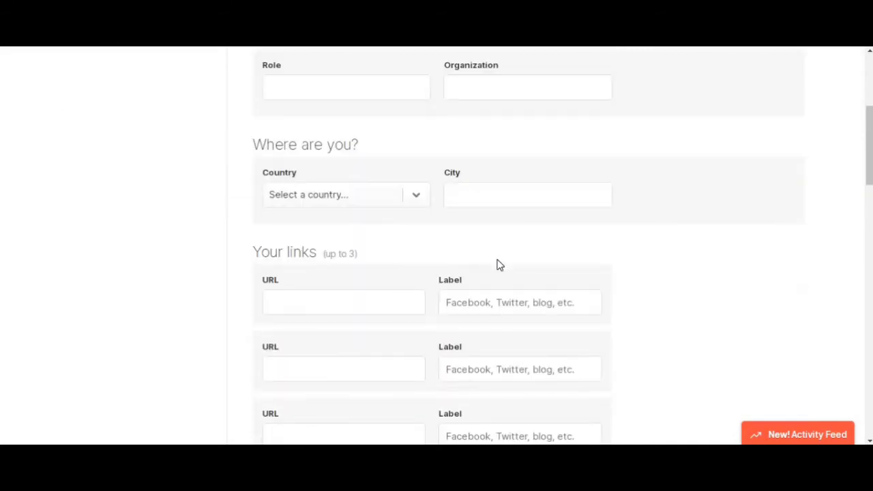
scroll(499, 265, "down", 1)
scroll(482, 328, "down", 2)
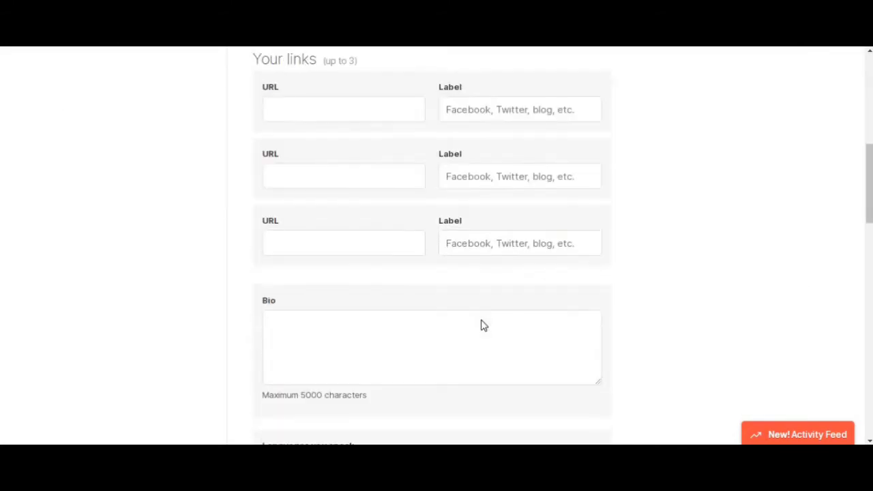
scroll(482, 320, "up", 2)
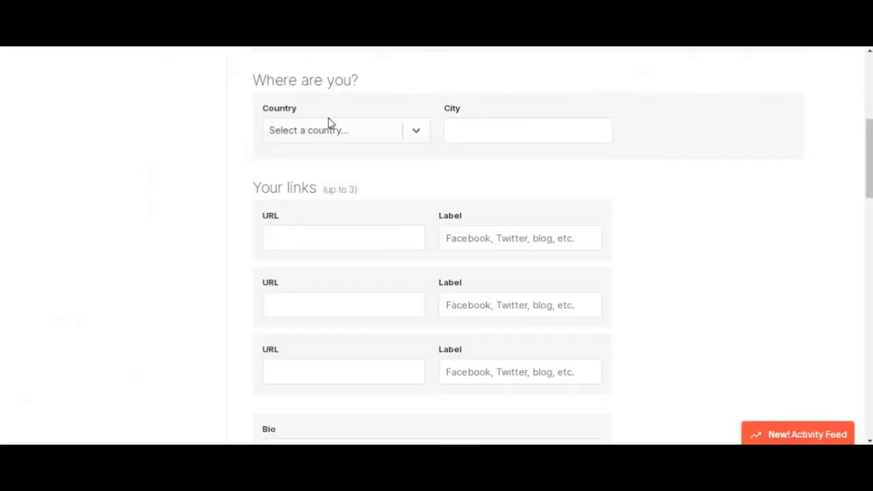
left_click(342, 232)
key("ctrl+v")
left_click(485, 235)
type("Se")
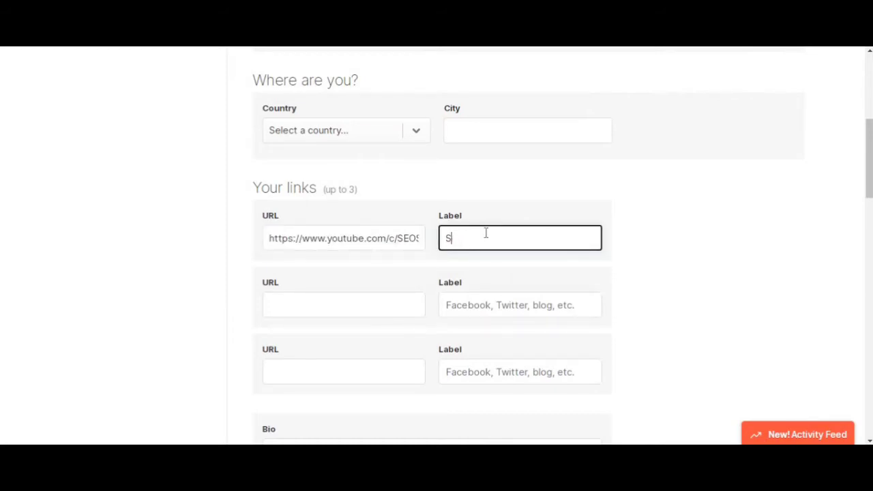
key("BackSpace")
key("BackSpace")
type("Lear")
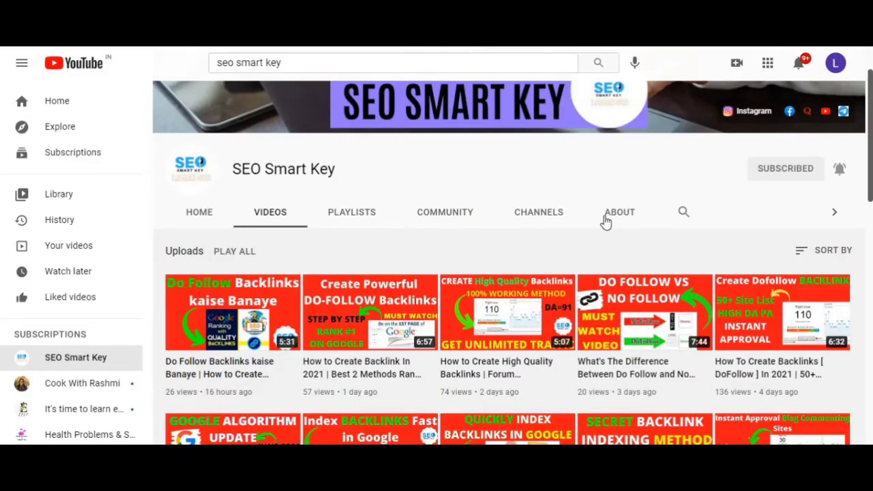
Step: Switch to YouTube and open the Instagram page linked in the SEO Smart Key channel's About section
left_click(620, 212)
scroll(619, 211, "down", 5)
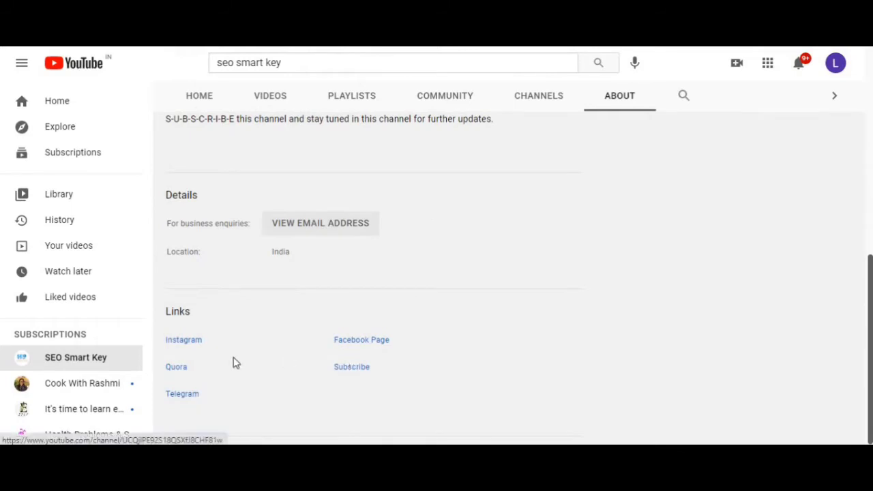
right_click(191, 347)
left_click(239, 240)
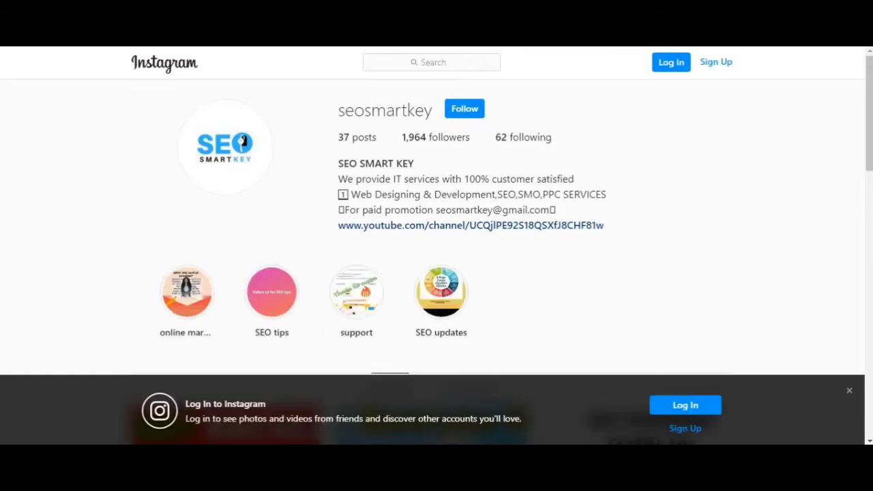
scroll(517, 179, "down", 6)
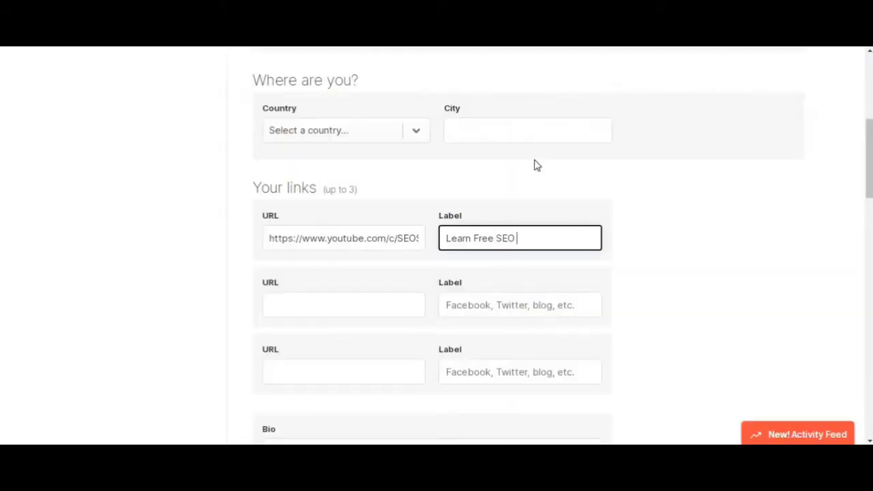
Step: Back in the TED profile form, add the Instagram page URL as the second link, labelled "Seo Smart Key"
left_click(378, 175)
key("ctrl+v")
left_click(546, 172)
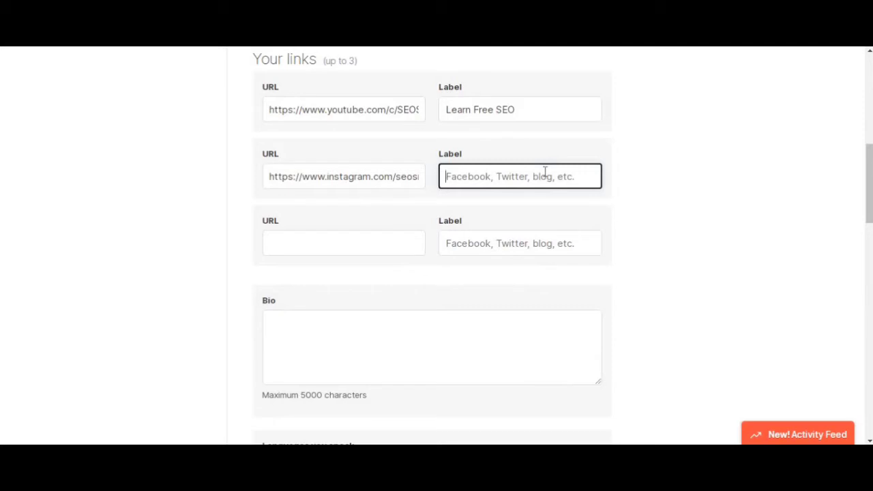
type("Se")
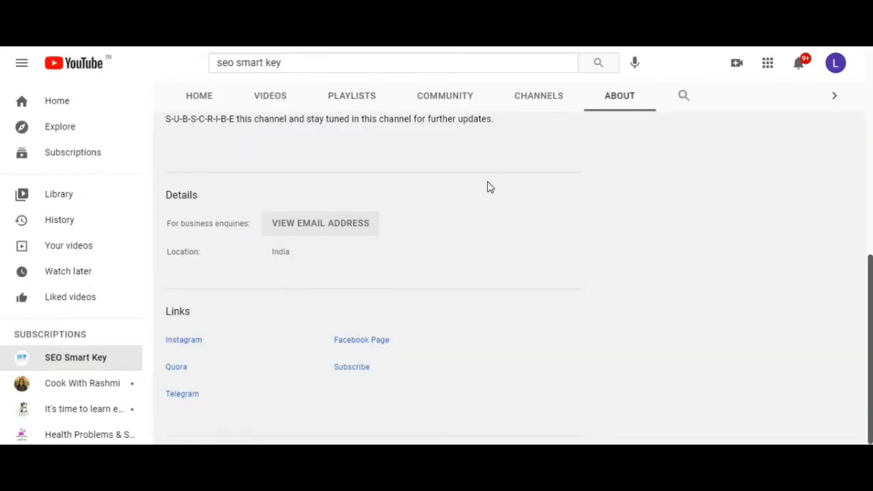
Step: Copy the welcome line "Hello Friends! Welcome To My Seo Smart Key Channel," from the YouTube channel description into the TED bio
scroll(487, 187, "up", 4)
triple_click(282, 219)
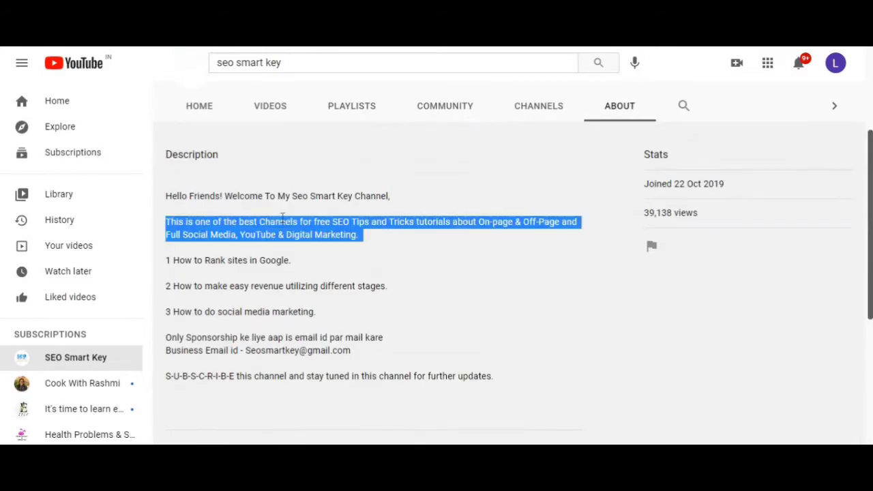
left_click(288, 198)
triple_click(288, 197)
key("ctrl+c")
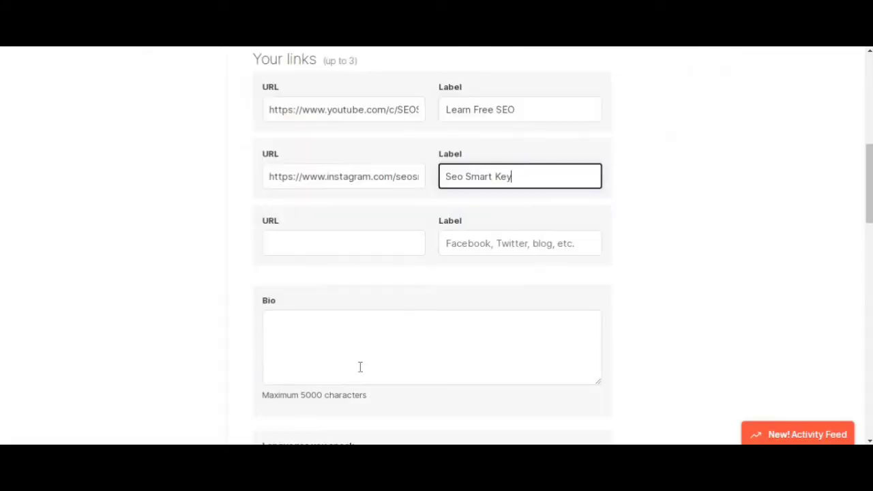
left_click(360, 367)
key("ctrl+v")
scroll(429, 260, "down", 3)
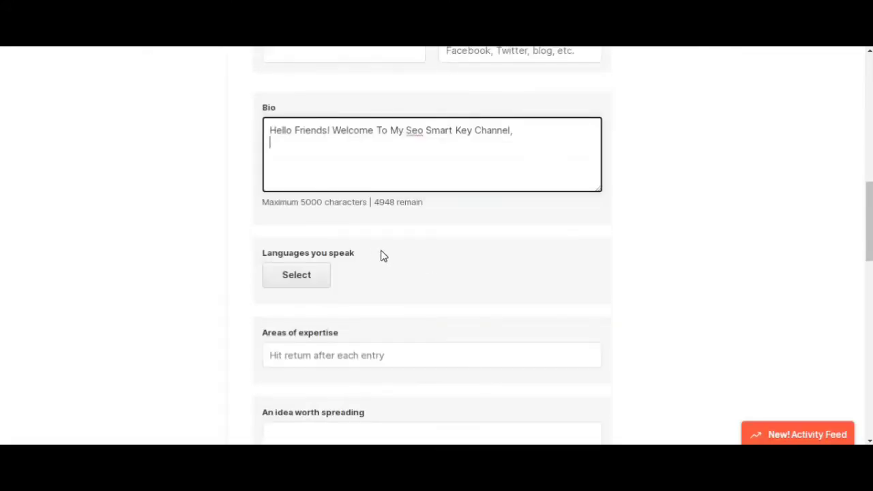
Step: Save the personal profile form and look over the updated TED profile page
scroll(344, 267, "down", 4)
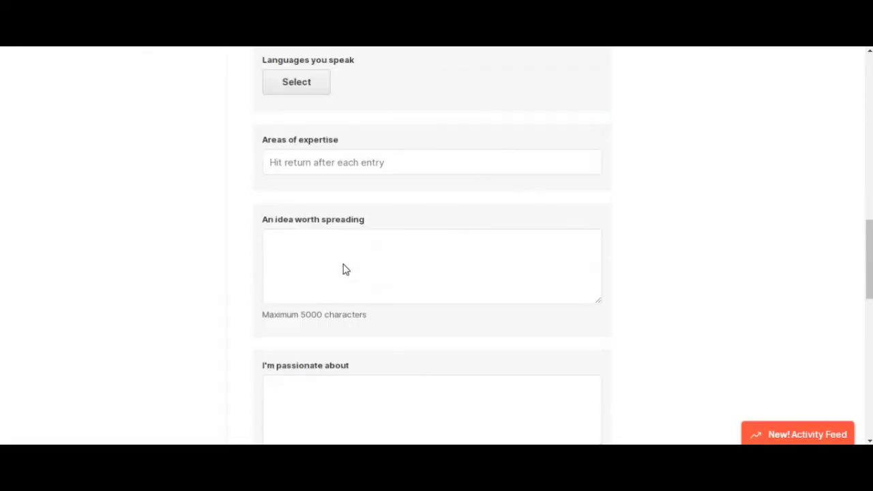
scroll(344, 265, "down", 3)
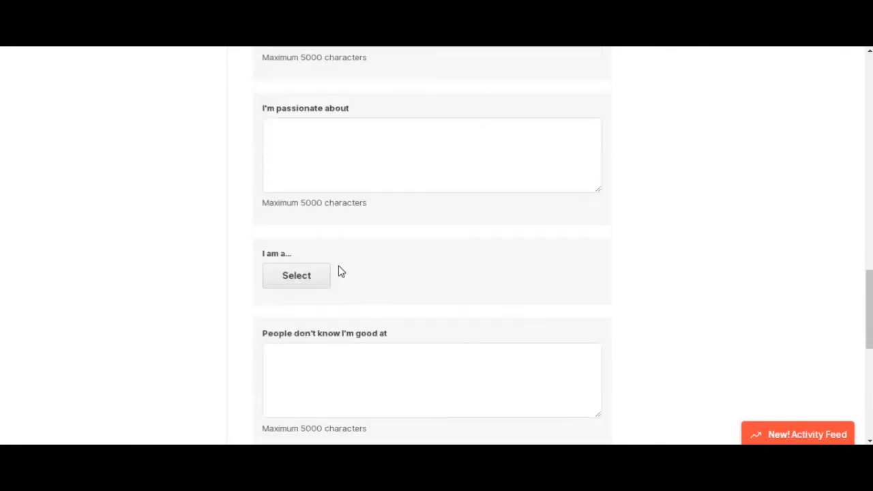
scroll(425, 199, "down", 5)
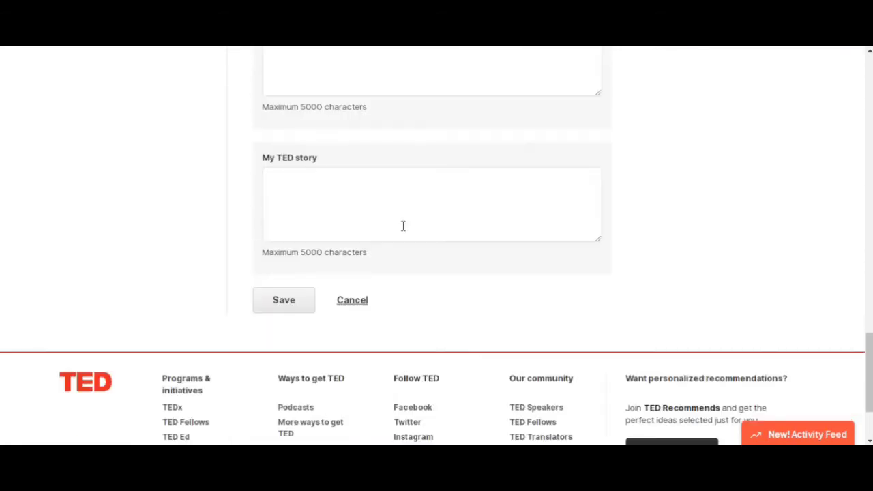
left_click(286, 311)
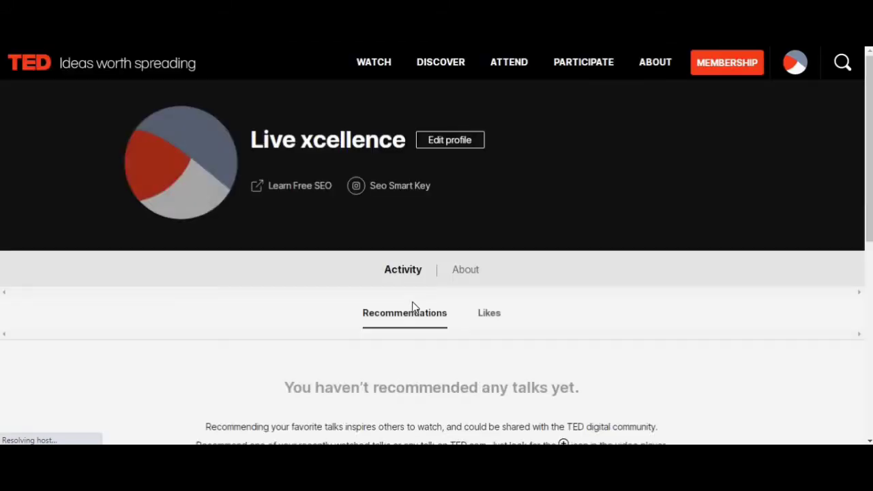
scroll(394, 294, "down", 4)
scroll(394, 293, "up", 4)
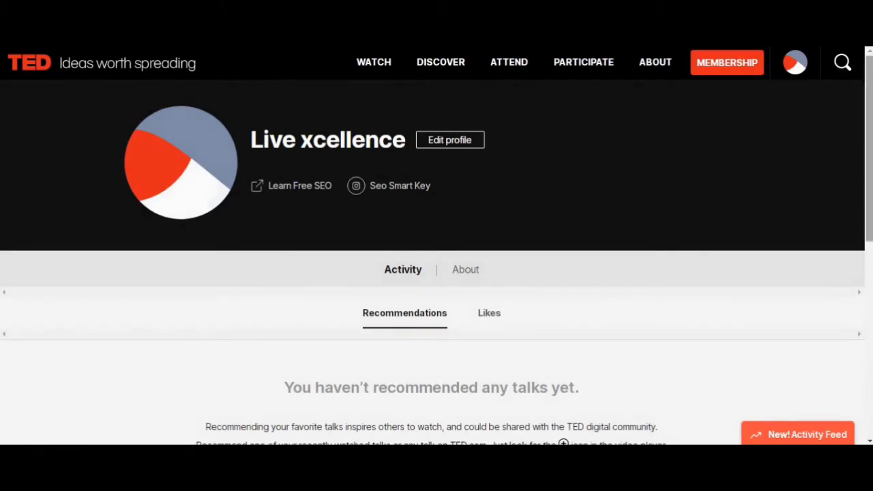
Step: Open the TED profile's URL in a maximized incognito window to check its public view
left_click(863, 12)
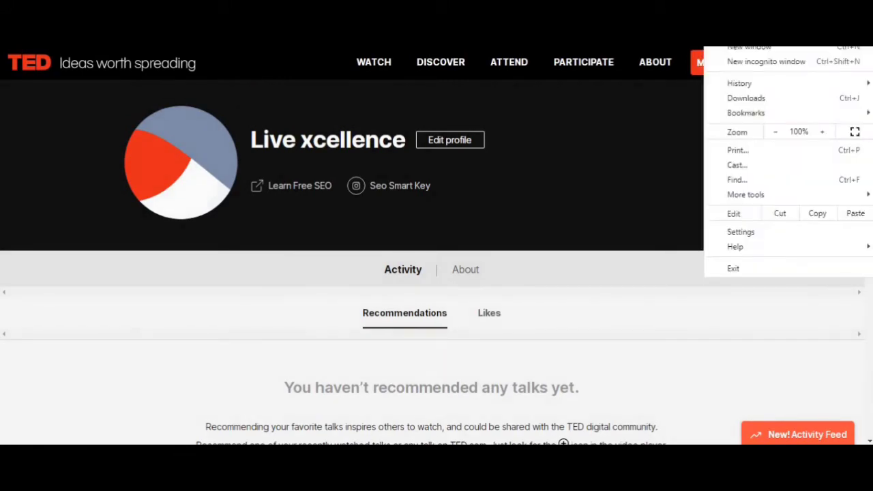
left_click(799, 62)
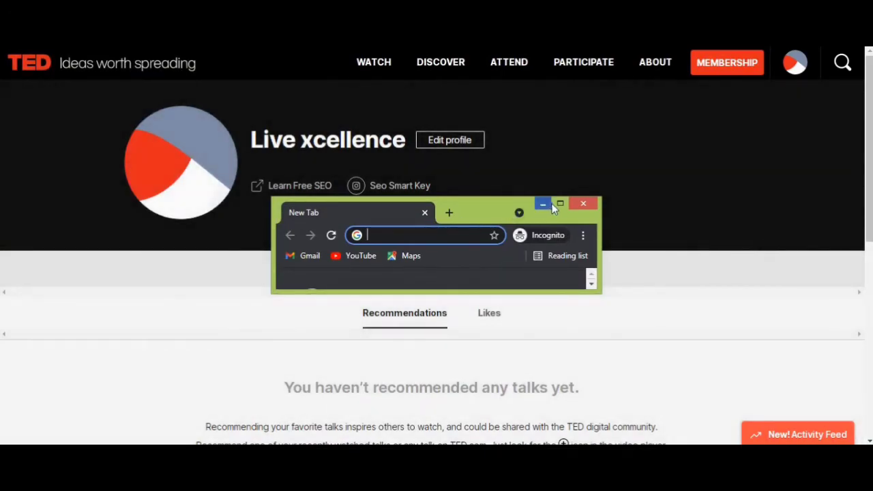
left_click(553, 205)
type("https://www.ted.com/profiles/18573792")
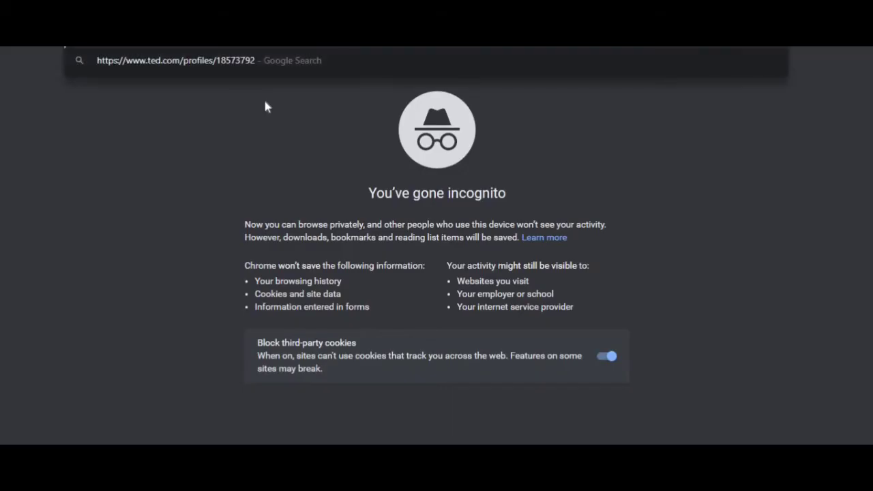
key("Return")
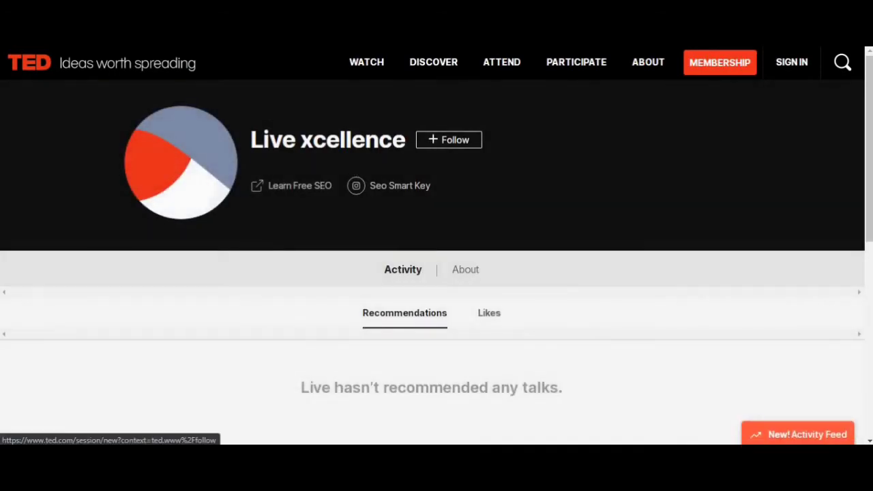
Step: Return to the signed-in TED window, set the account's first name to "Seo" and last name to "Smart Key", and save
mouse_move(346, 458)
left_click(285, 419)
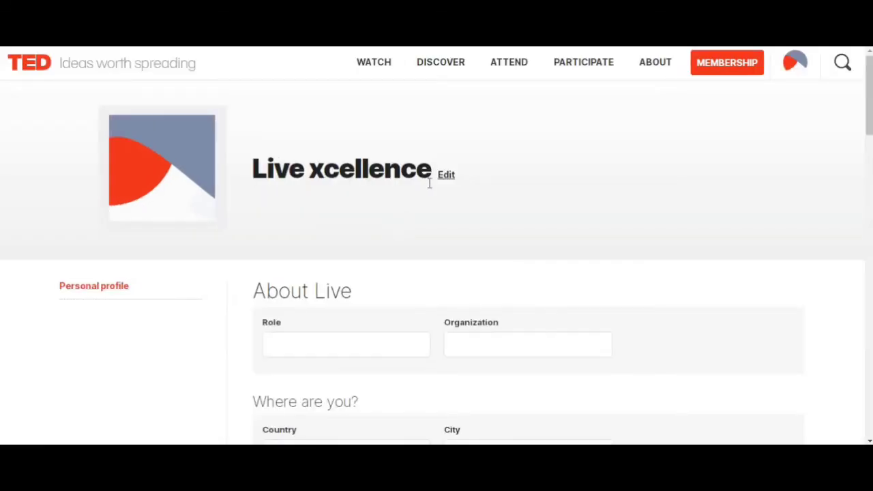
left_click(449, 180)
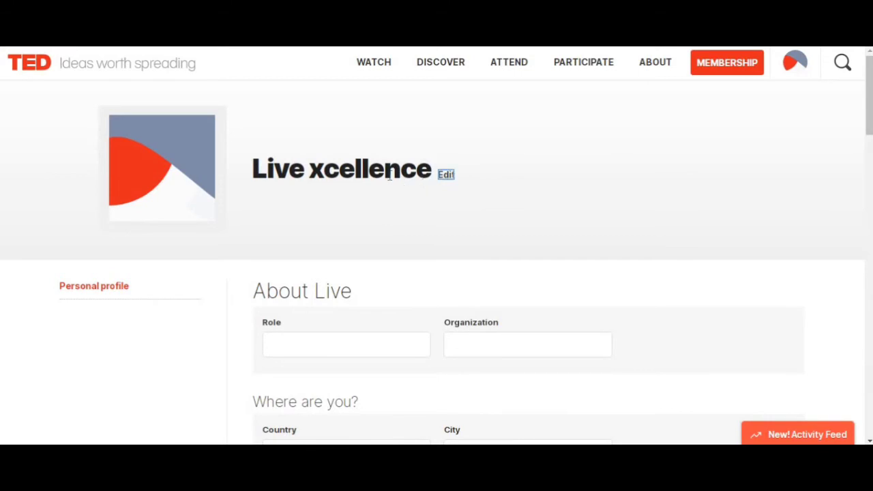
scroll(341, 267, "down", 2)
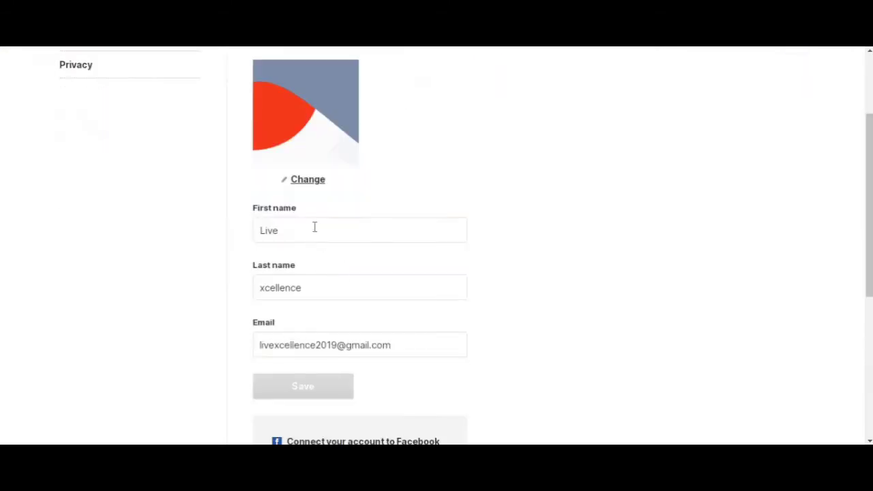
left_click_drag(315, 227, 215, 236)
type("Seo")
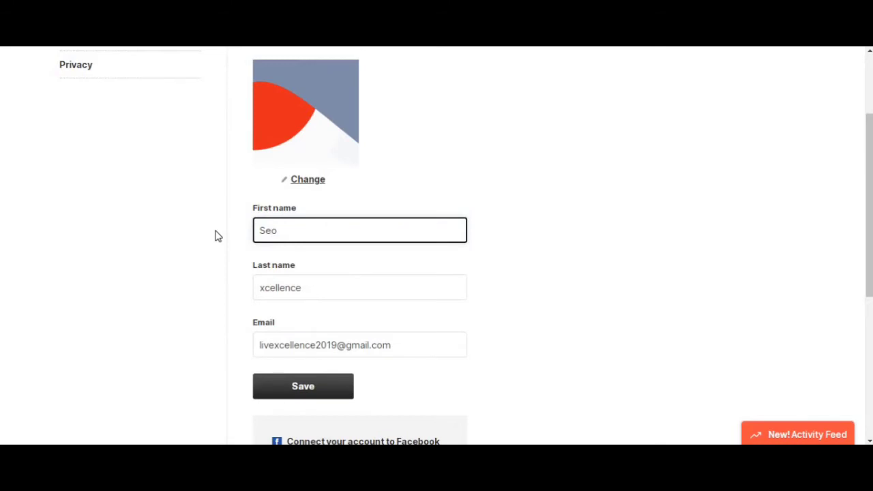
key("Tab")
type("S")
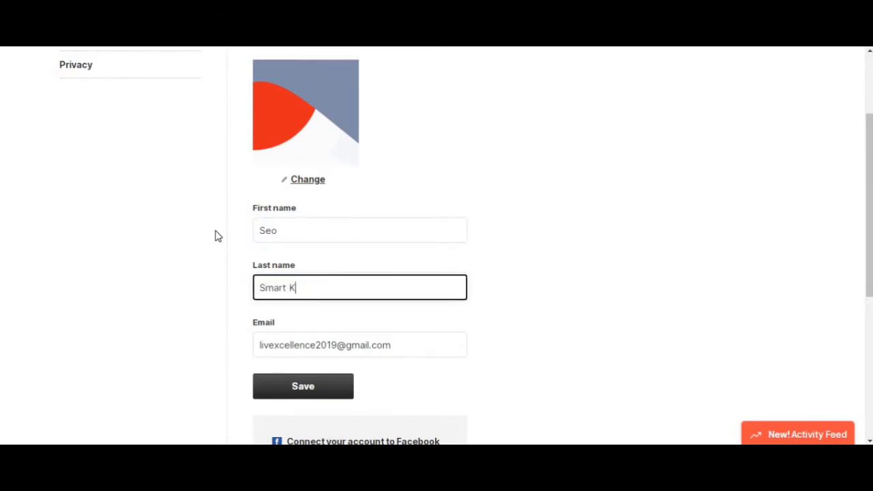
left_click(280, 390)
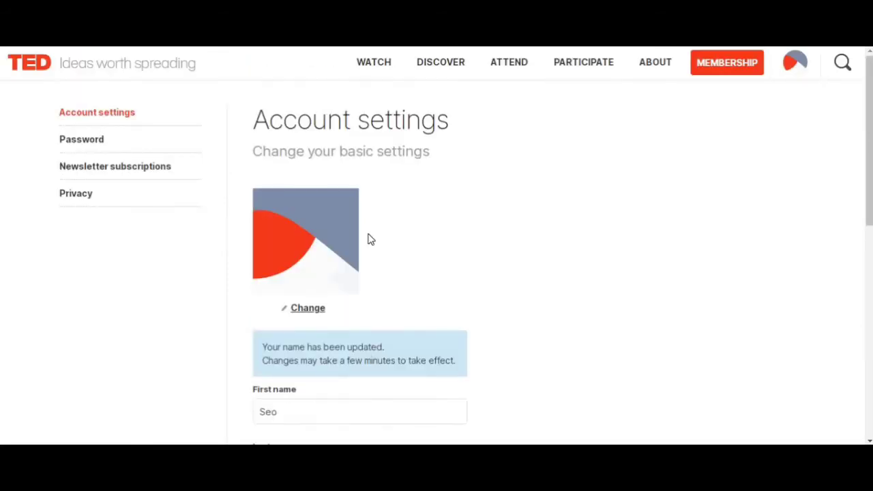
Step: View the renamed TED profile and check the bio in its About section
left_click(791, 72)
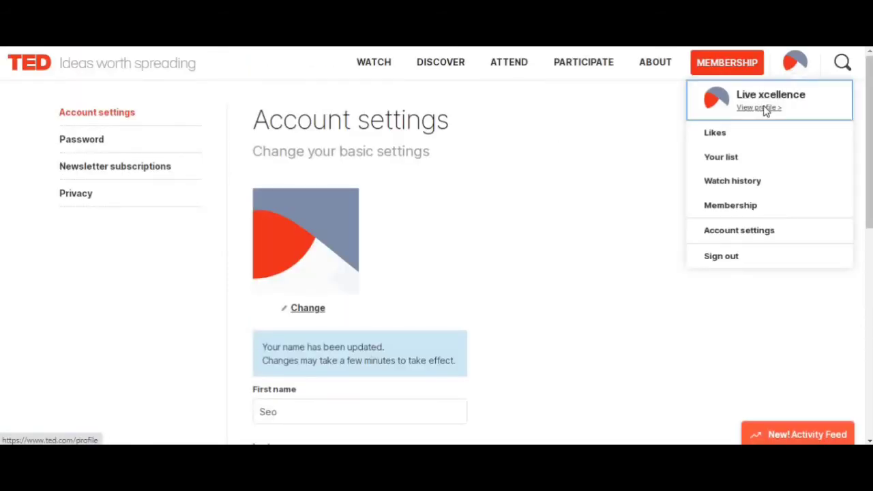
left_click(766, 111)
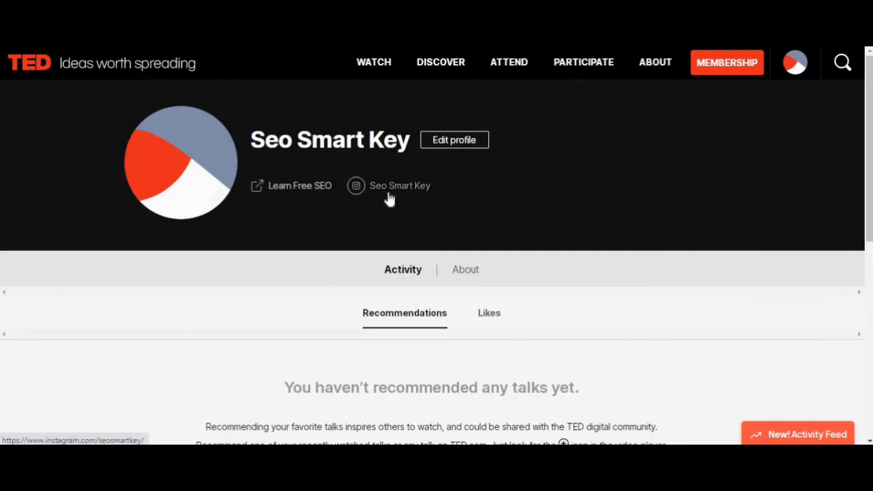
scroll(389, 198, "down", 2)
left_click(468, 146)
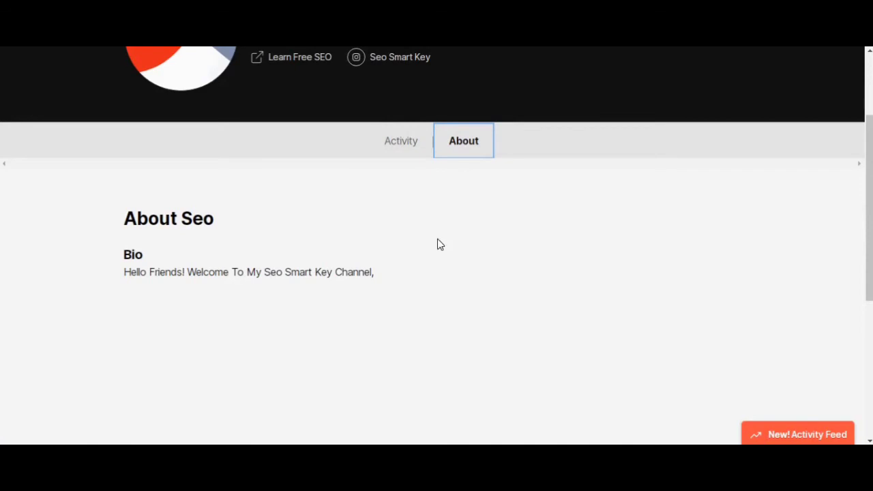
scroll(438, 243, "up", 2)
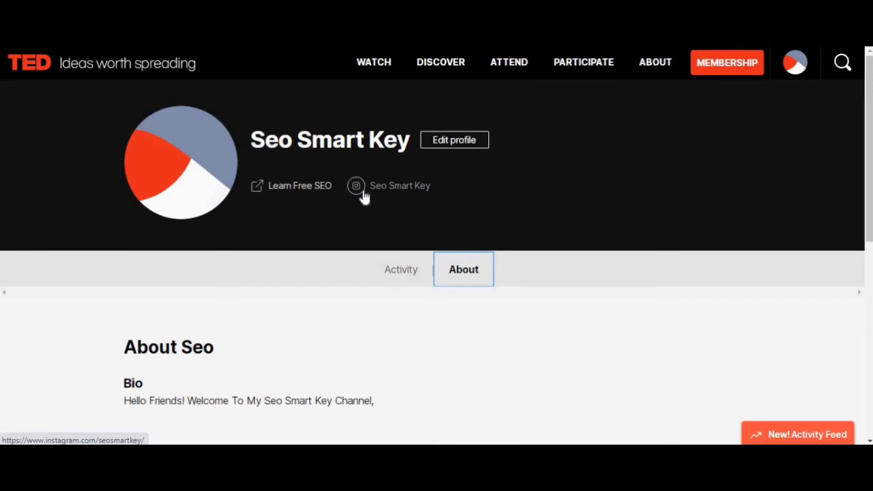
Step: Inspect the "Learn Free SEO" link's code and open its anchor element as editable HTML to examine the rel attributes
right_click(290, 193)
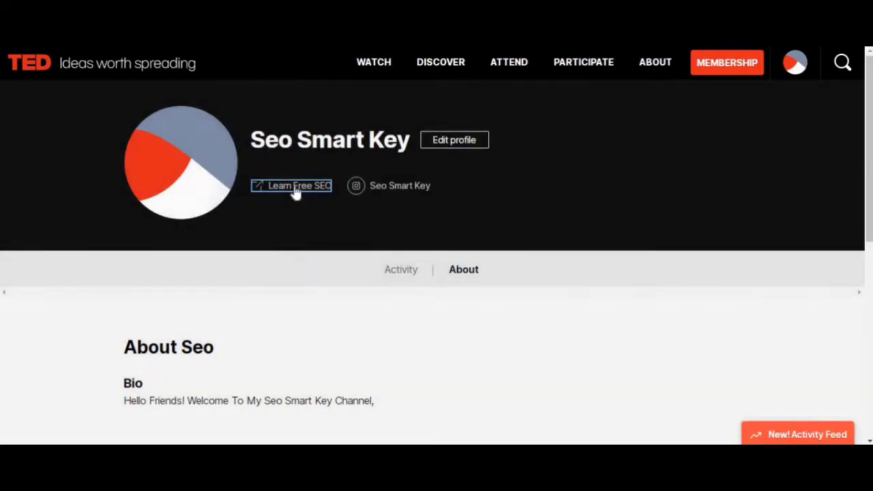
right_click(295, 189)
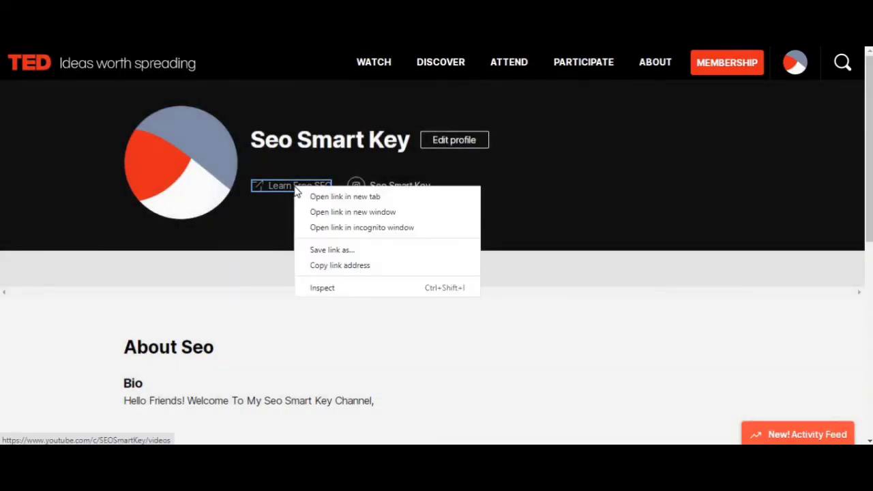
left_click(320, 289)
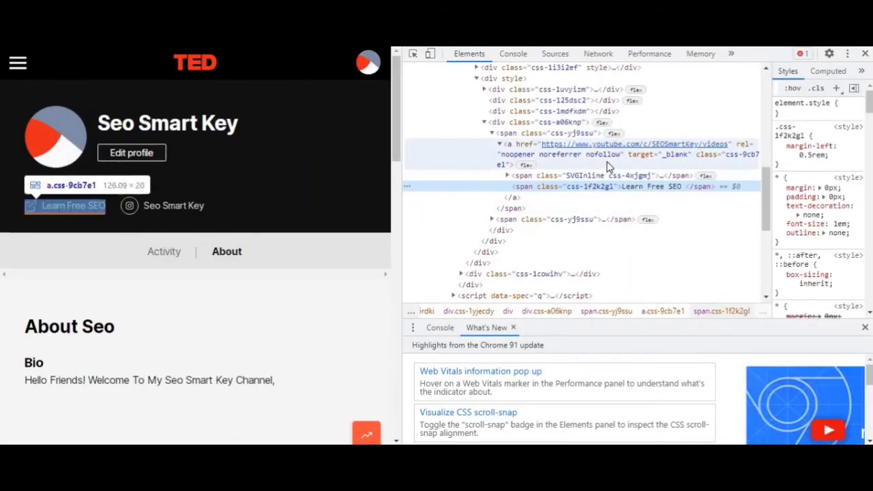
left_click(448, 142)
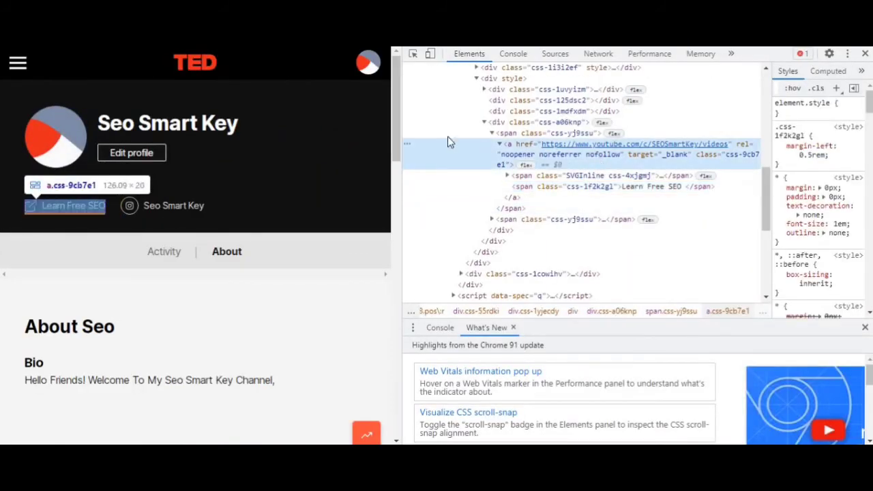
right_click(411, 149)
left_click(432, 168)
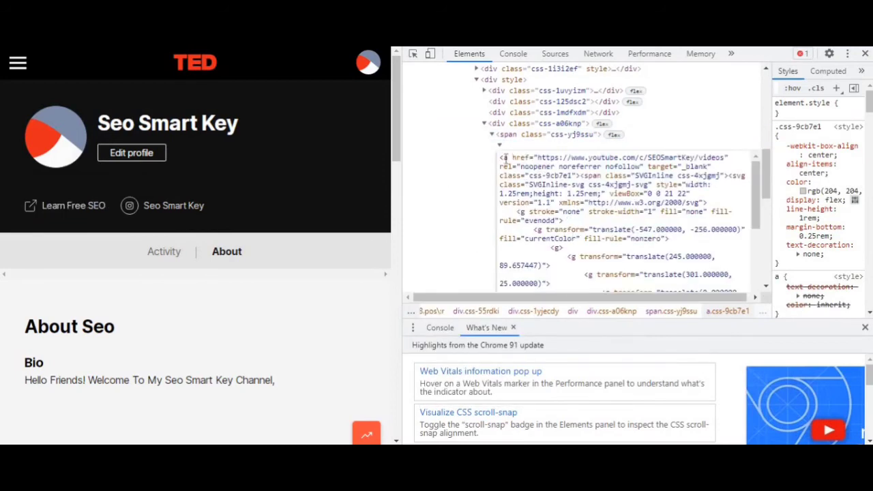
Step: Copy the link's opening anchor and span tags from the editable HTML and paste them over the existing text in the second Notepad window
left_click_drag(500, 157, 729, 175)
key("ctrl+c")
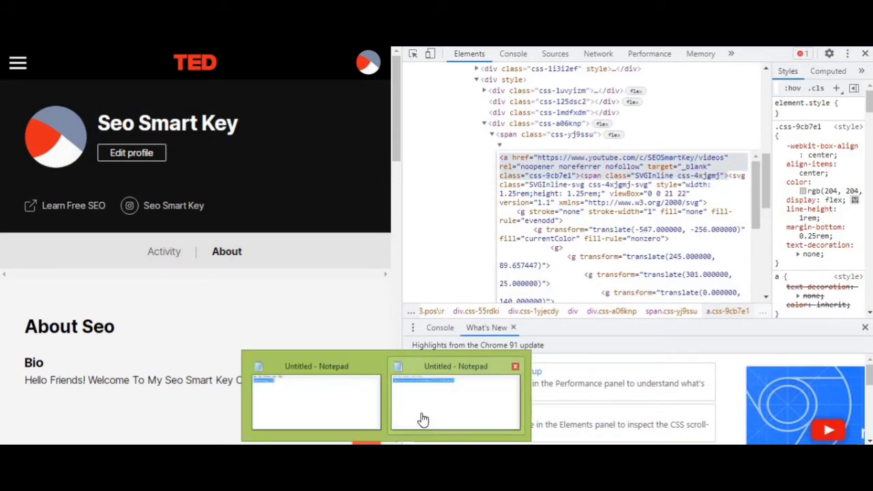
left_click(419, 419)
key("ctrl+v")
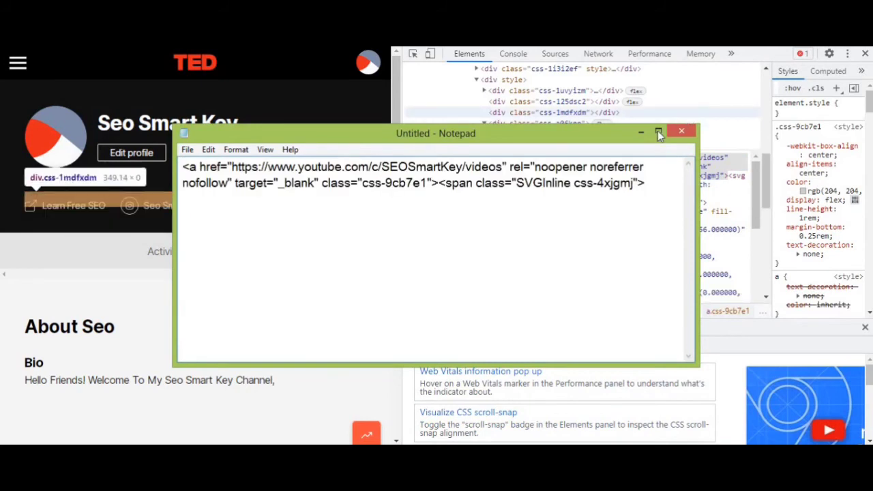
Step: Select all the pasted code in Notepad and turn off word wrap
key("ctrl+a")
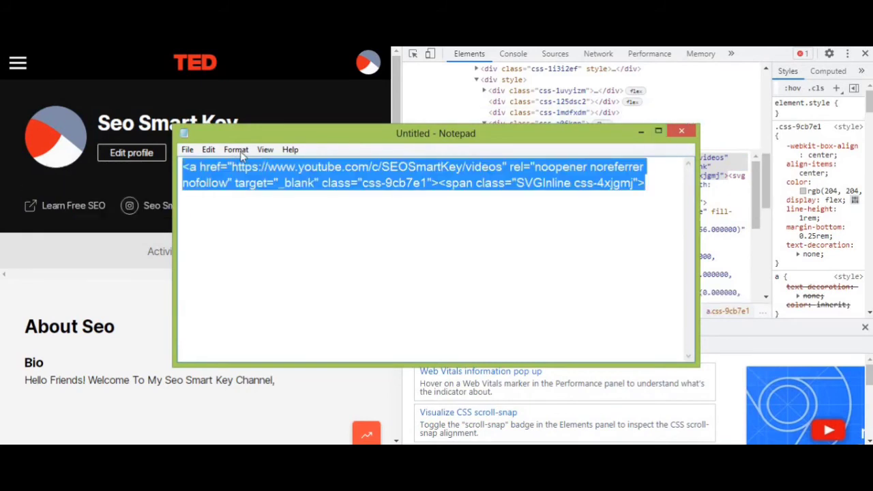
left_click(236, 150)
left_click(252, 165)
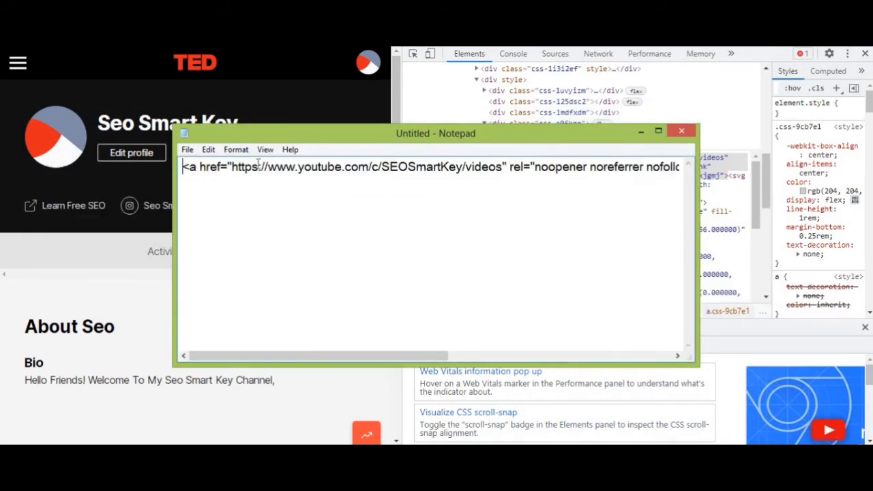
Step: Set the Notepad font to Bernard MT, style Condensed Oblique, size 22
left_click(236, 149)
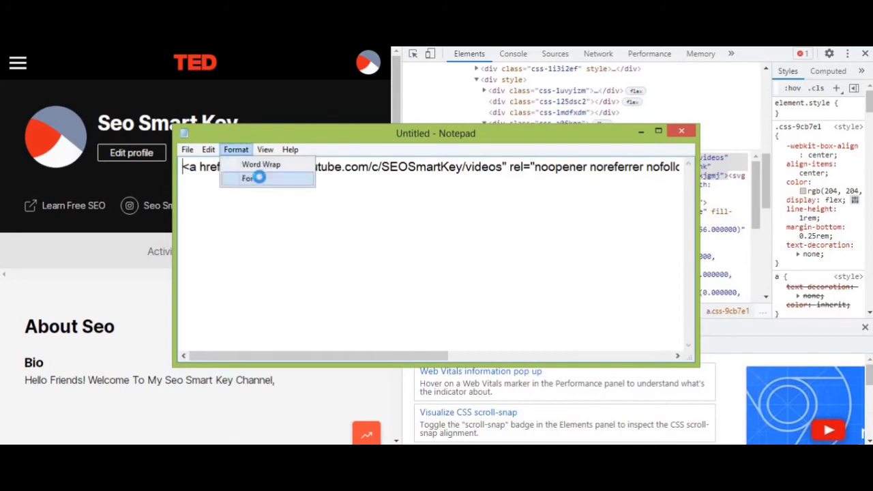
left_click(238, 178)
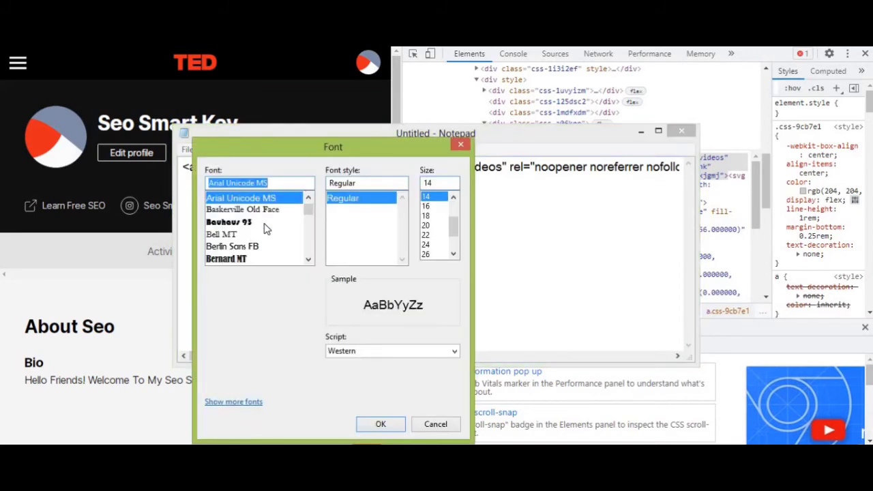
left_click(254, 260)
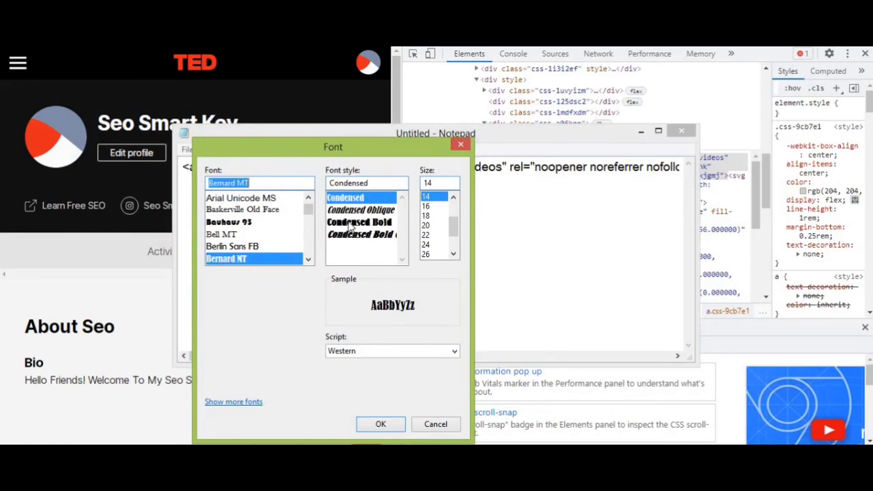
left_click(353, 222)
left_click(360, 210)
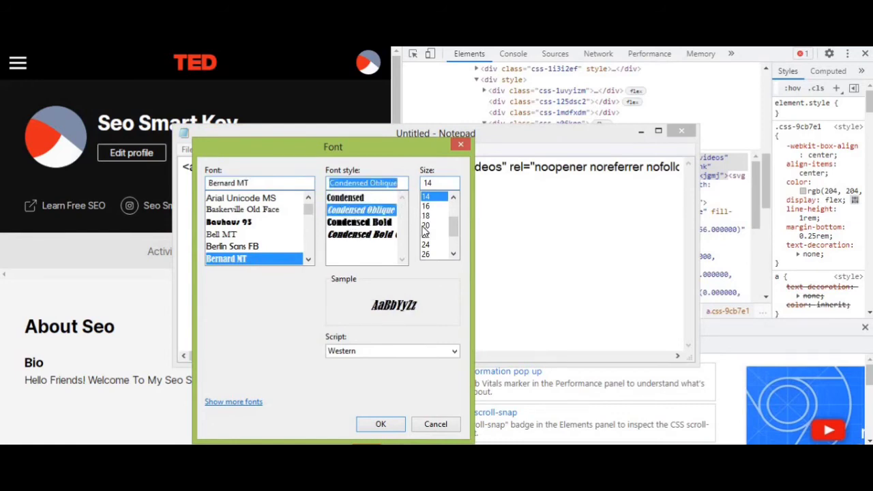
left_click(426, 235)
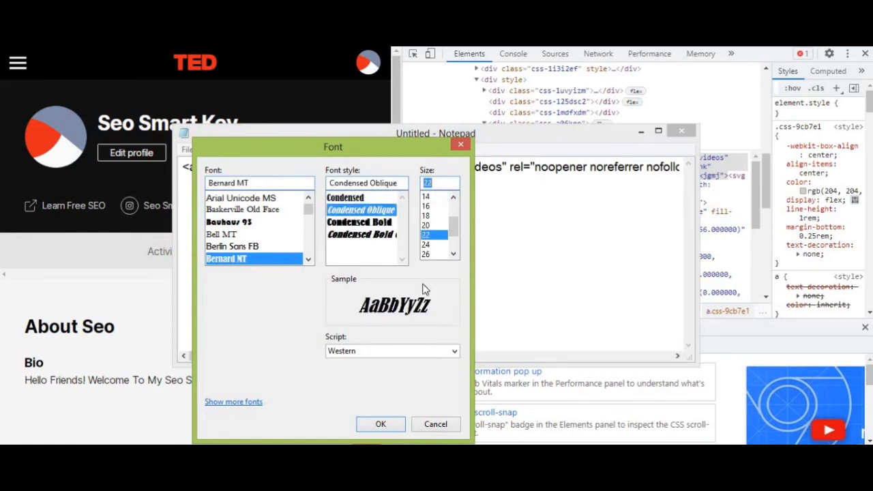
left_click(385, 426)
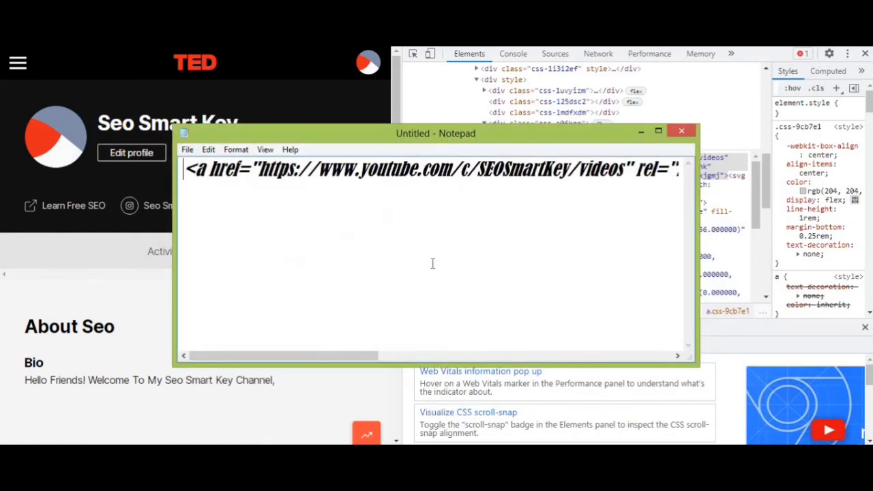
Step: Toggle word wrap in Notepad, leaving it turned on for the pasted code
left_click(236, 150)
left_click(246, 166)
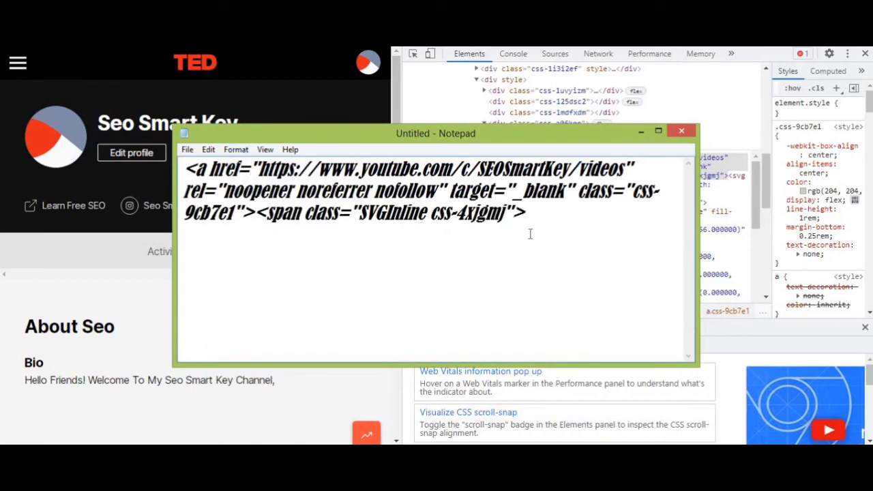
left_click(236, 150)
left_click(246, 166)
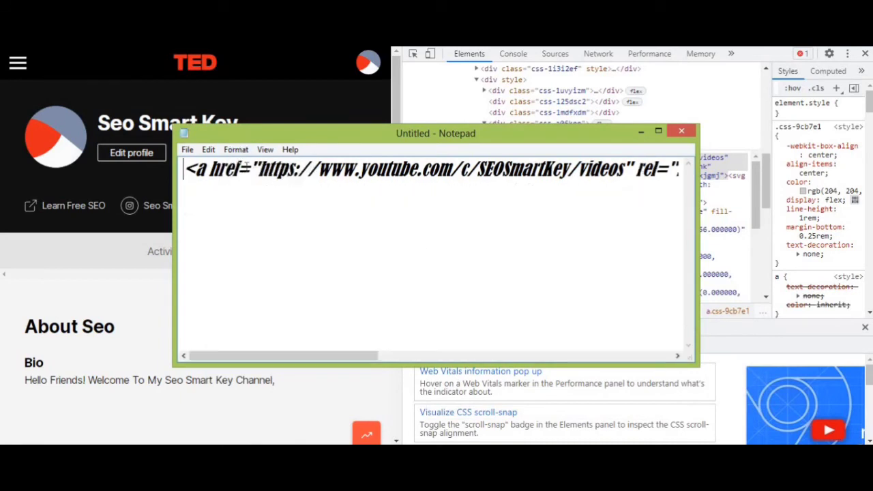
left_click(236, 149)
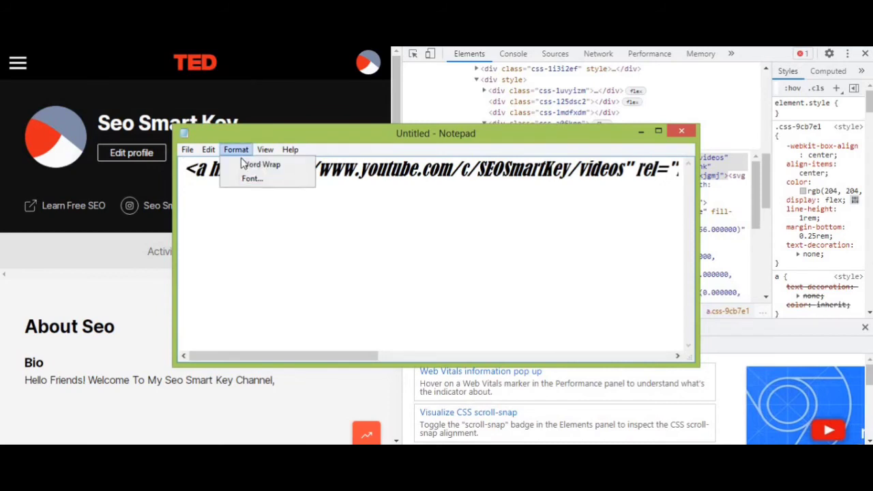
left_click(243, 164)
Step: Change the Notepad font to Cooper, style Black, size 26
left_click(236, 150)
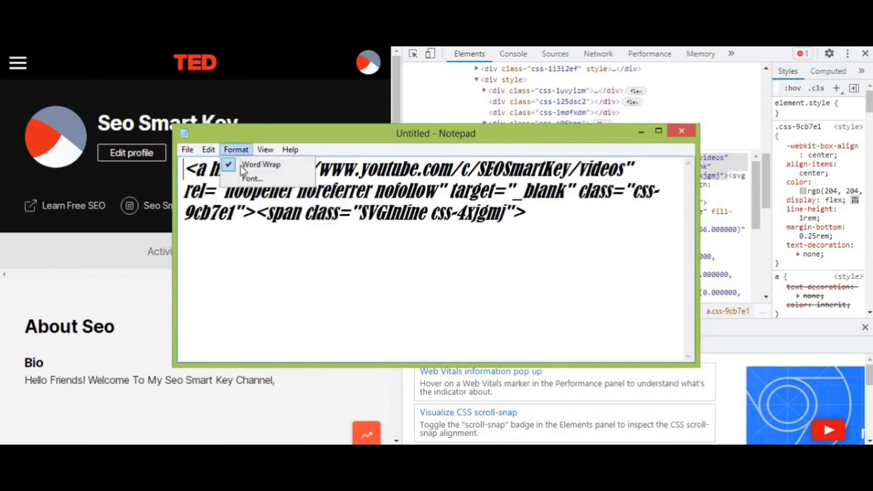
left_click(246, 179)
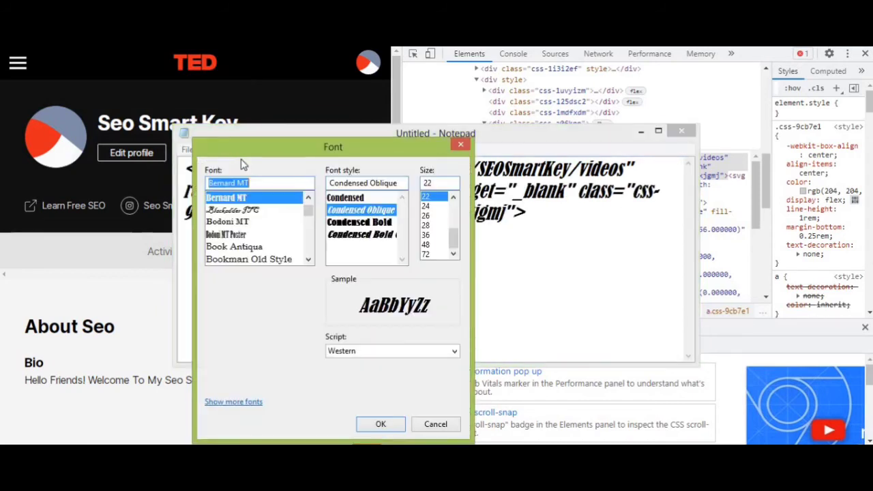
left_click(333, 199)
left_click_drag(313, 215, 312, 222)
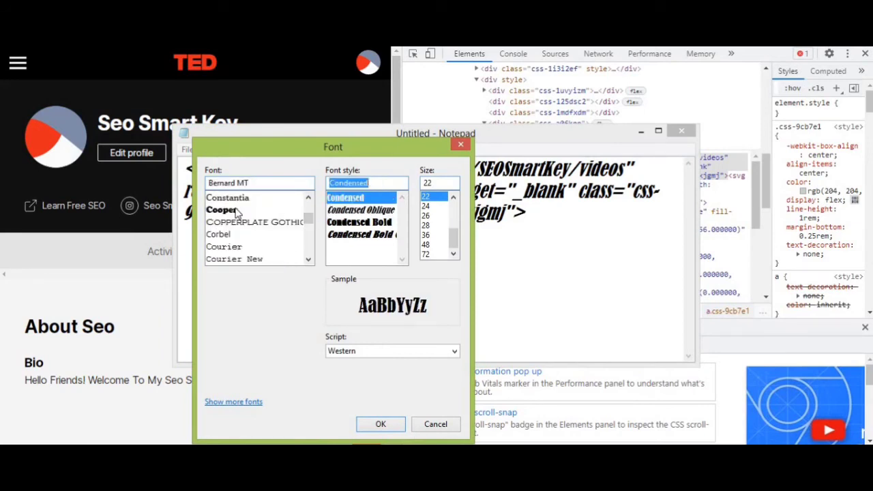
left_click(235, 213)
left_click(359, 210)
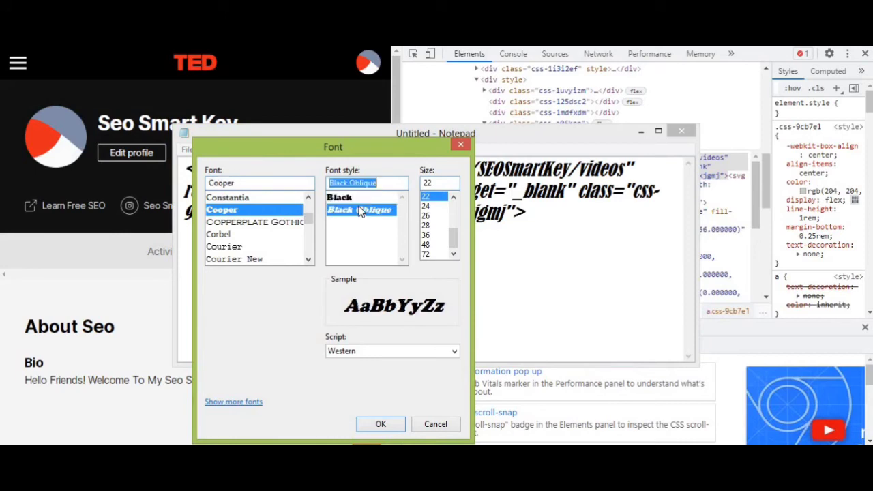
left_click(362, 197)
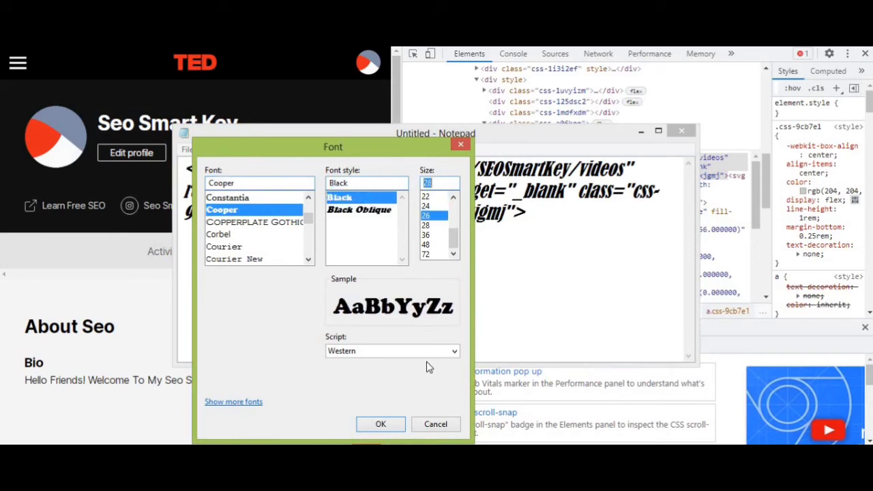
left_click(386, 426)
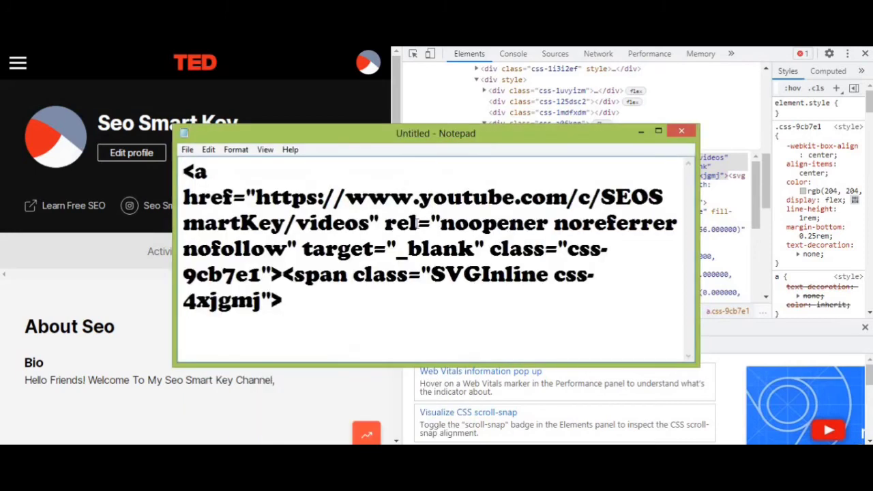
Step: Try the Notepad window maximized, restore it, and extend its upper and left edges to give the code more room
left_click(658, 131)
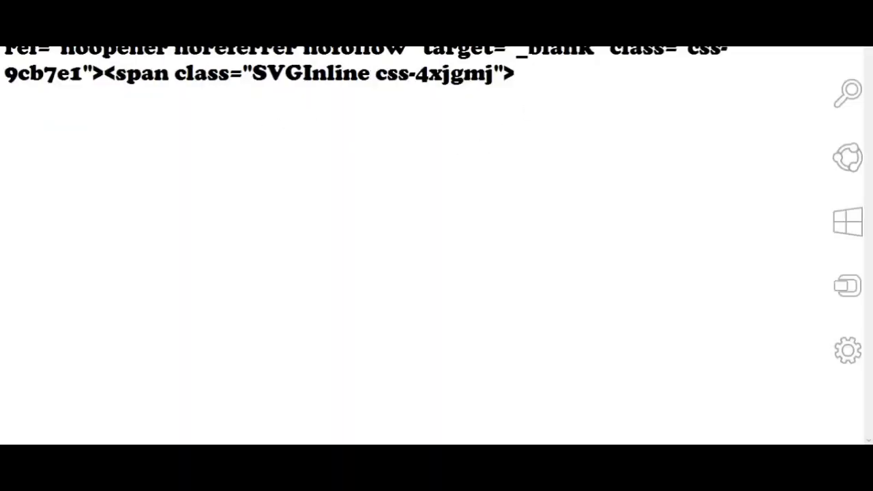
left_click(836, 1)
left_click_drag(197, 136, 196, 89)
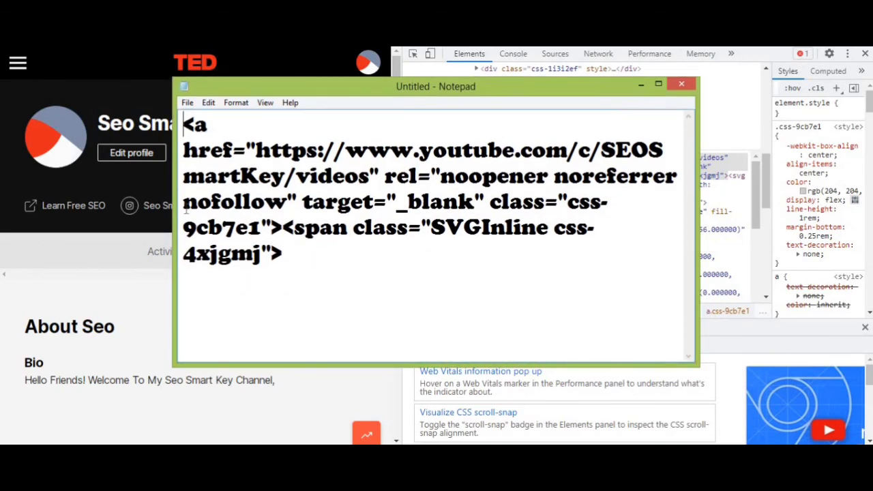
left_click_drag(174, 215, 54, 215)
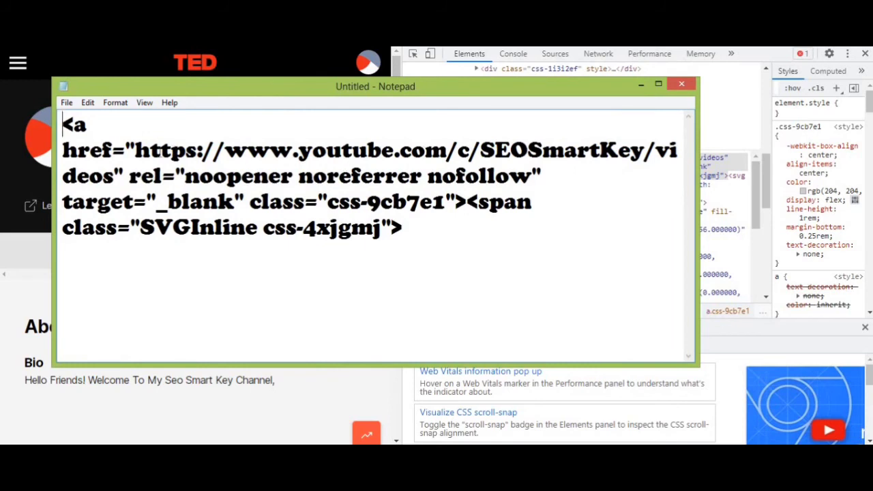
Step: Examine the YouTube href and the rel values in the pasted code, widening the Notepad window so the href fits on one line
left_click_drag(151, 150, 343, 150)
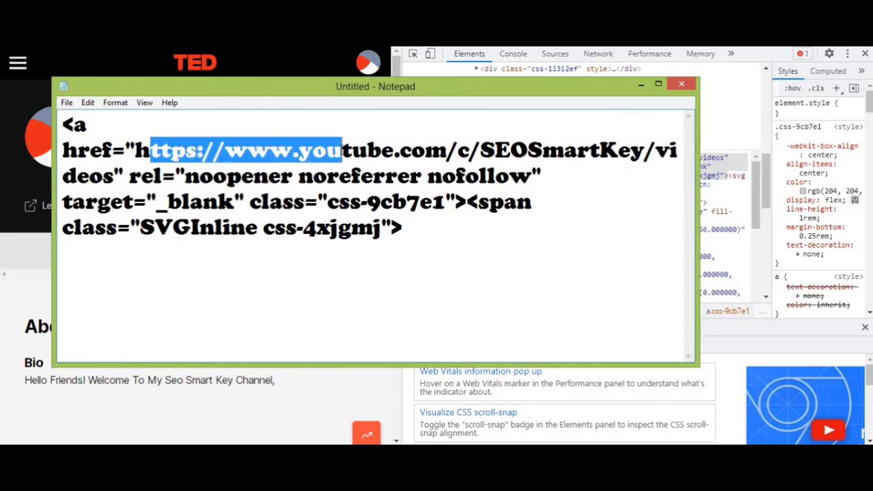
left_click_drag(200, 176, 254, 176)
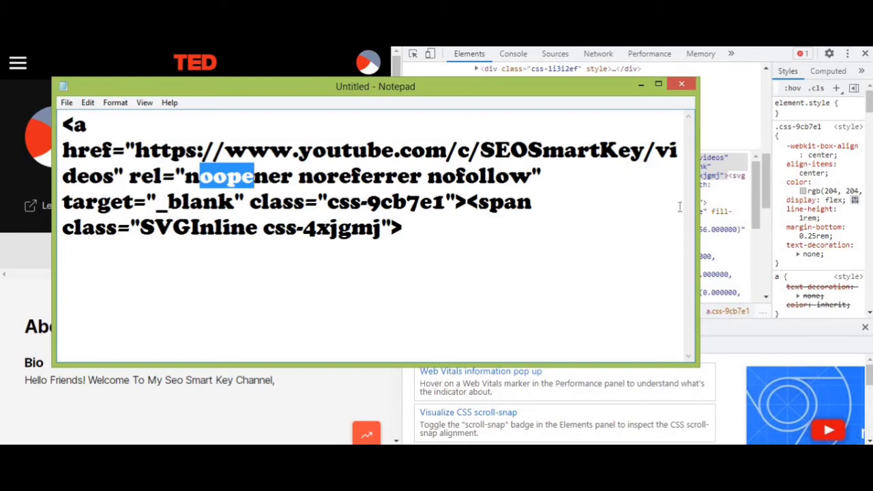
left_click_drag(698, 201, 819, 202)
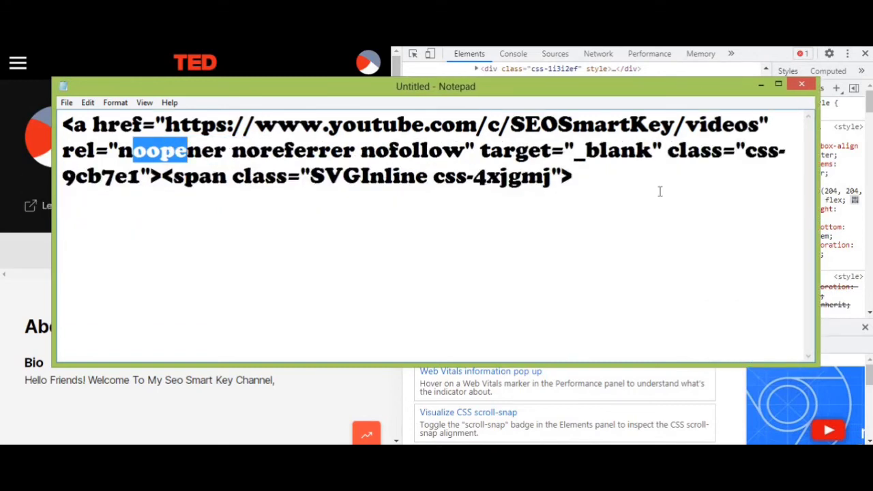
left_click(305, 185)
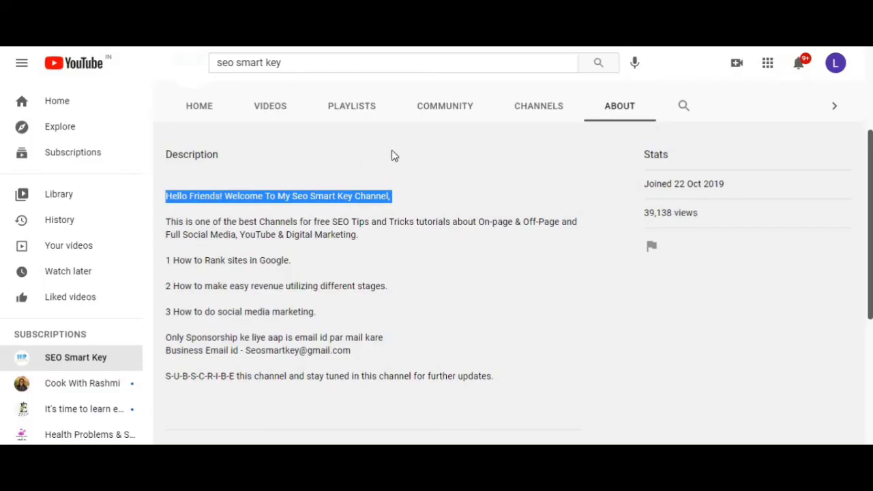
Step: Switch to the SEO Smart Key channel on YouTube and browse its uploaded videos
left_click(429, 166)
left_click(271, 106)
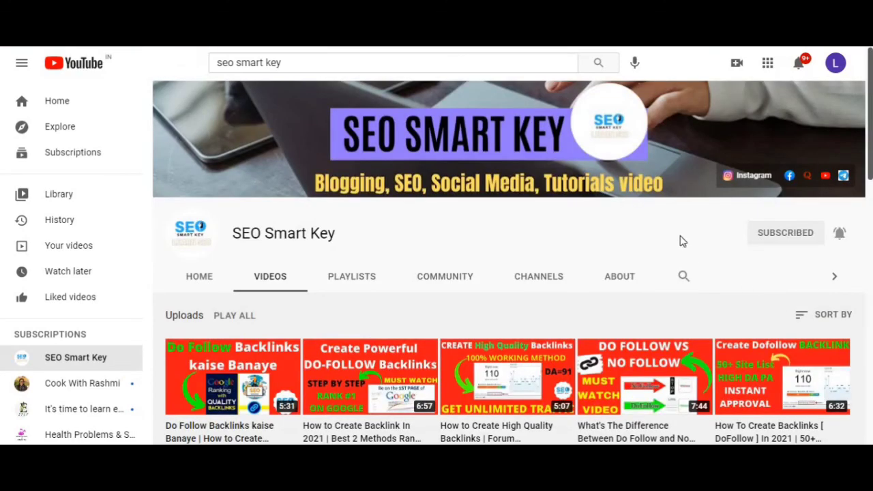
scroll(351, 191, "down", 2)
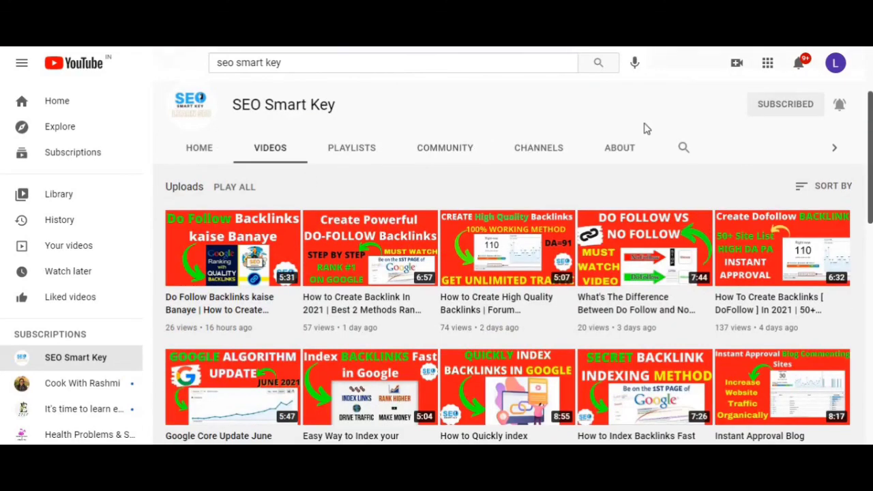
scroll(646, 128, "down", 1)
scroll(645, 128, "up", 1)
scroll(647, 128, "down", 1)
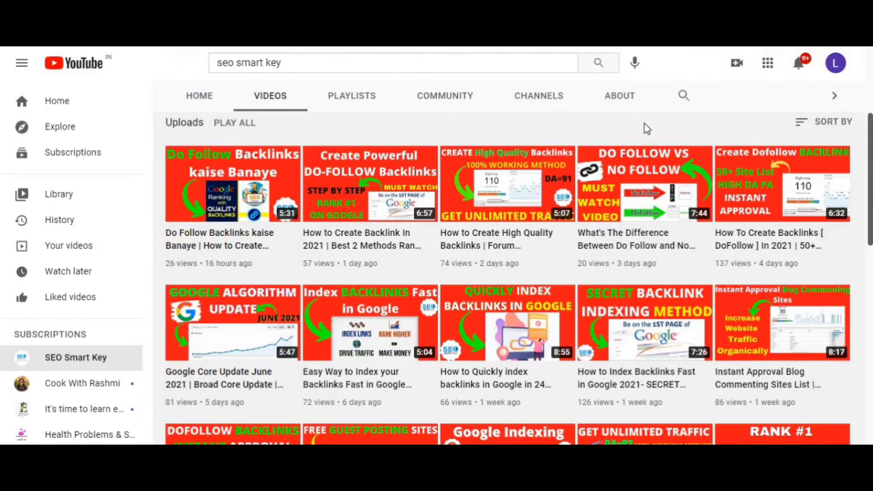